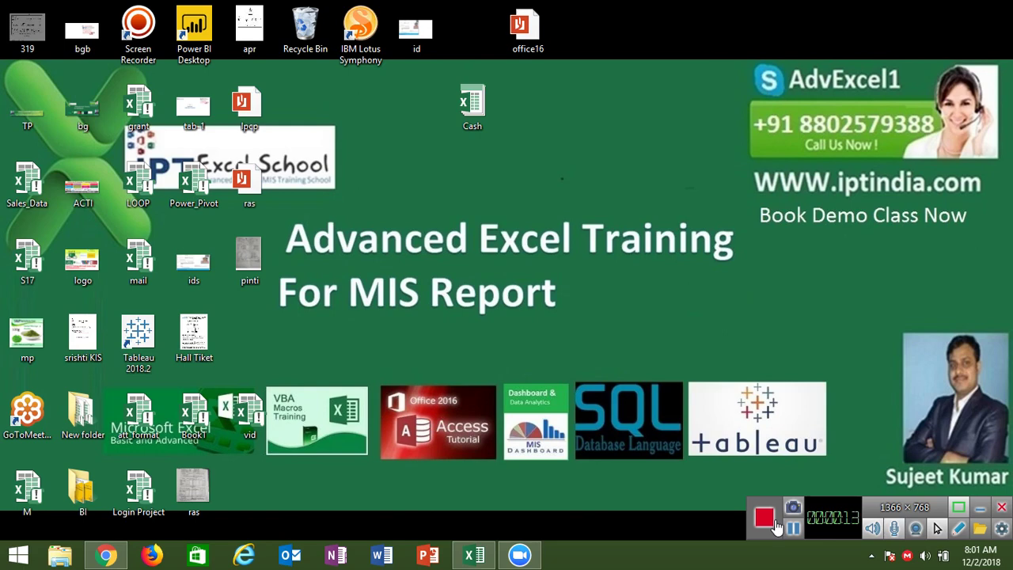
Step: Restore the vid workbook window from the taskbar, showing the Ex-4 sheet
left_click(475, 556)
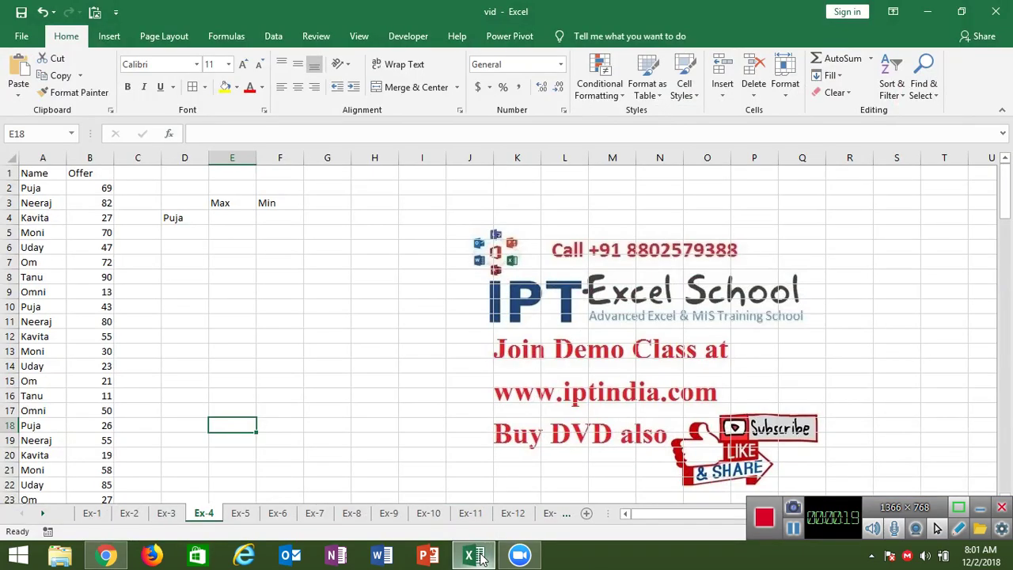
Step: Enter the name Puja in cell D8
left_click(179, 281)
type("Puja")
key("Tab")
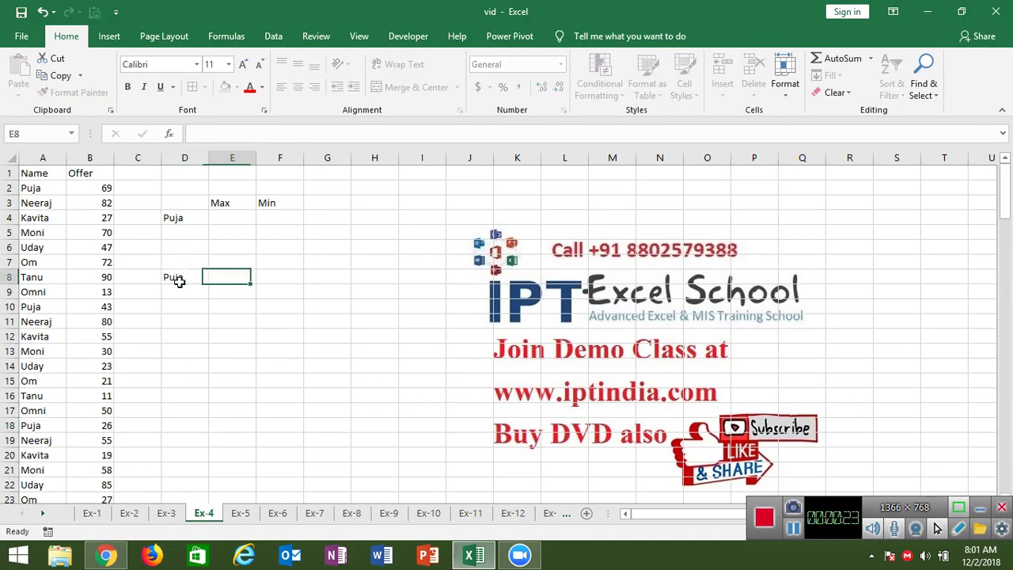
Step: Enter =SUMIF(A:A,D8,B:B) in E8 to total Puja's offers, giving 884
type("=sum")
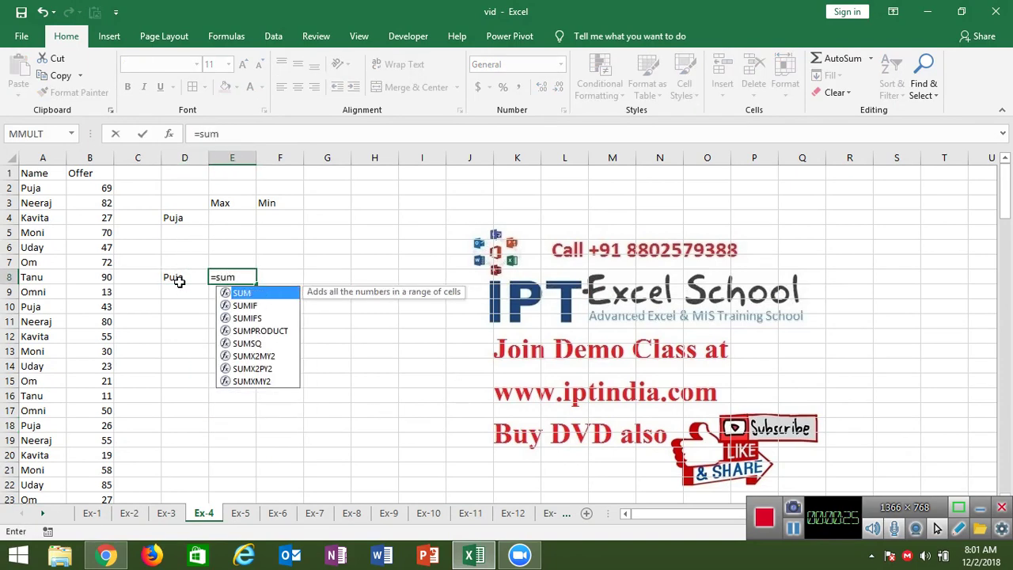
key("Down")
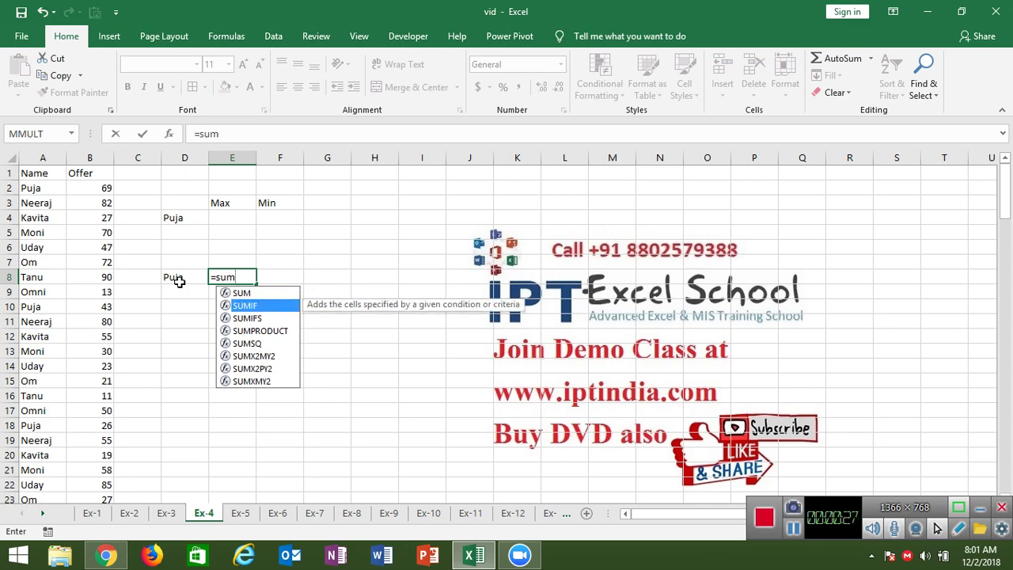
key("Tab")
left_click(50, 161)
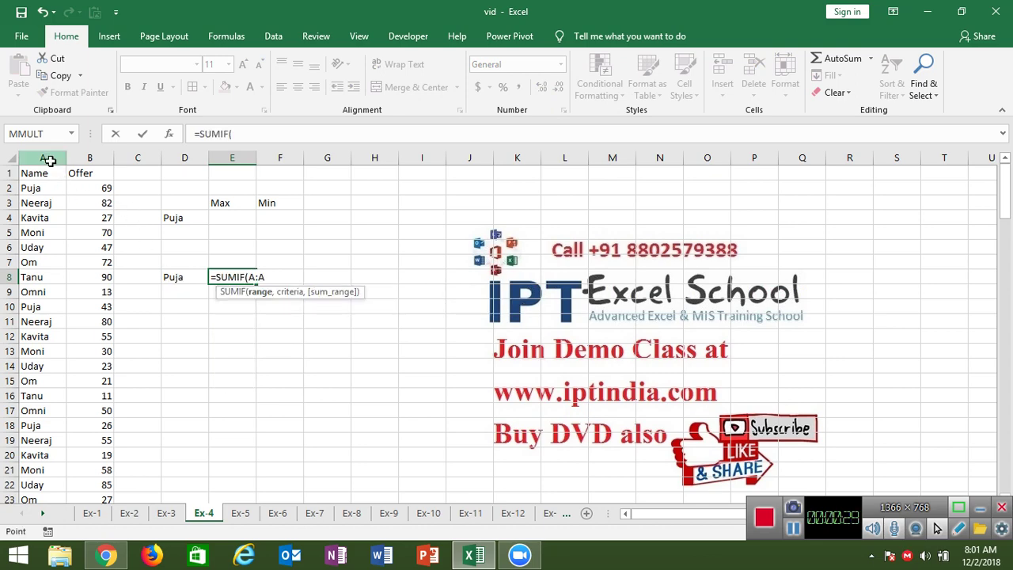
type(",")
left_click(177, 281)
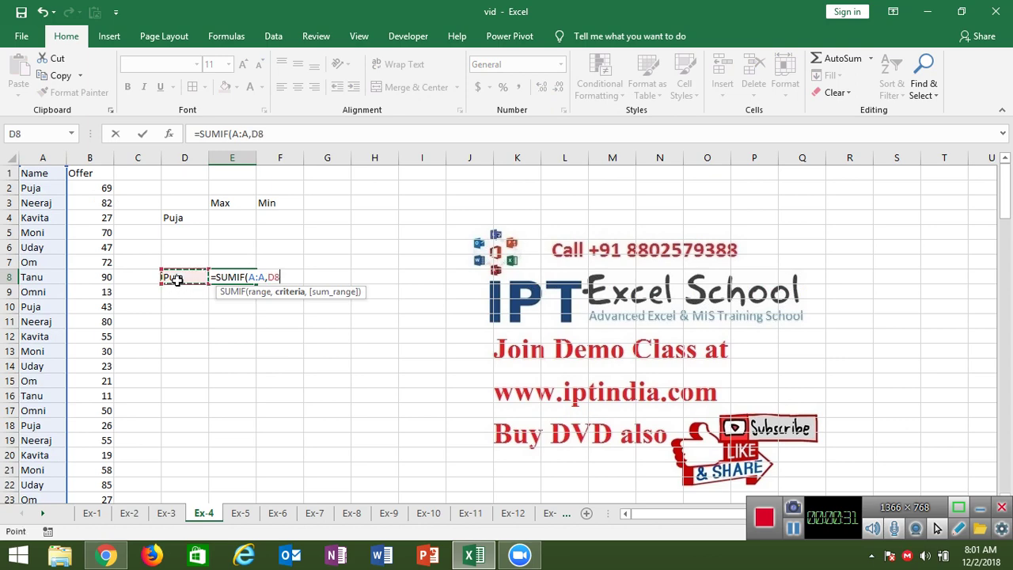
type(",")
left_click(95, 158)
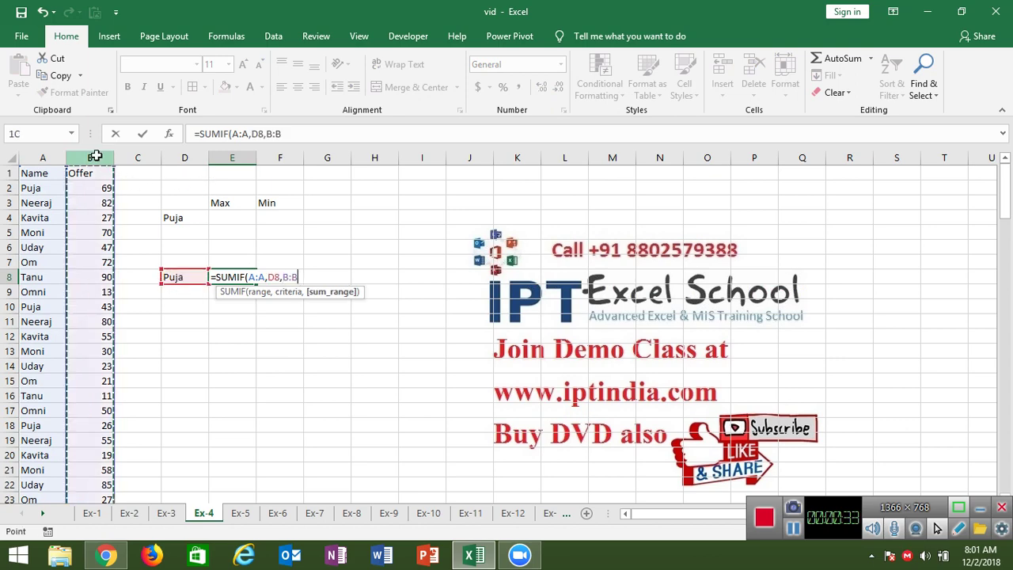
key("Return")
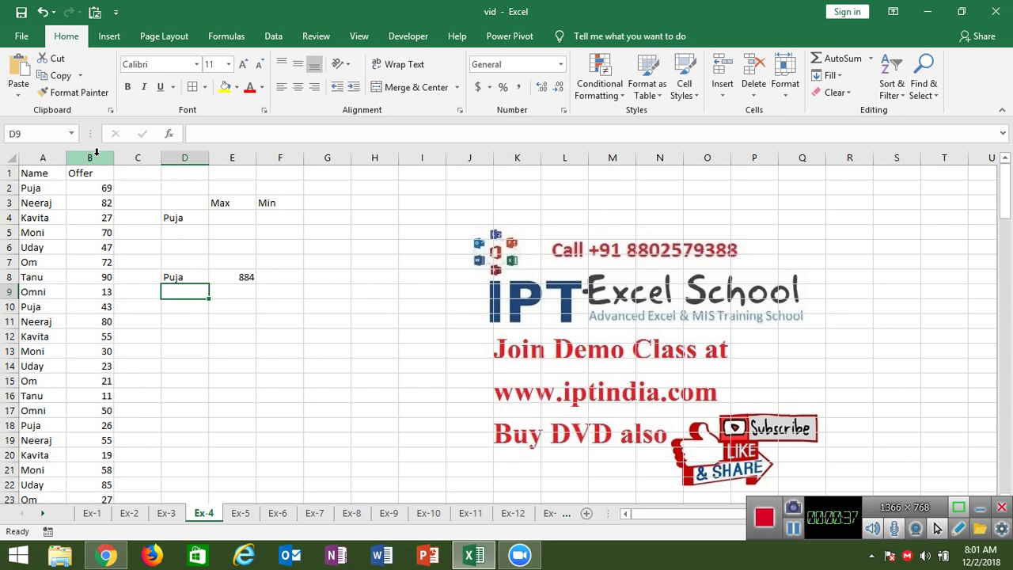
Step: Discard a mistaken maxif entry and go to E4 beside Puja in D4
key("Up")
key("Up")
key("Up")
key("Up")
key("Right")
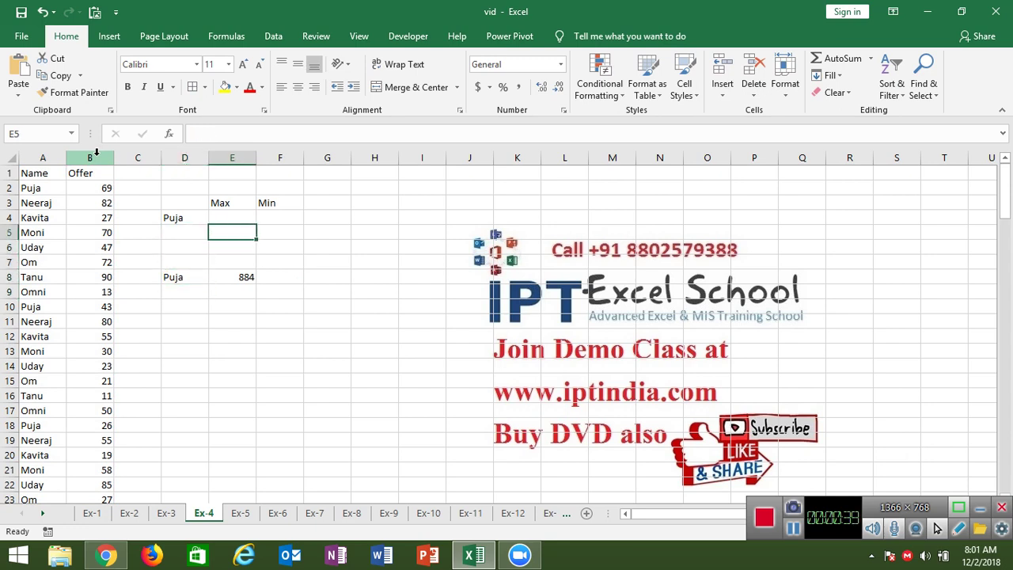
type("=max")
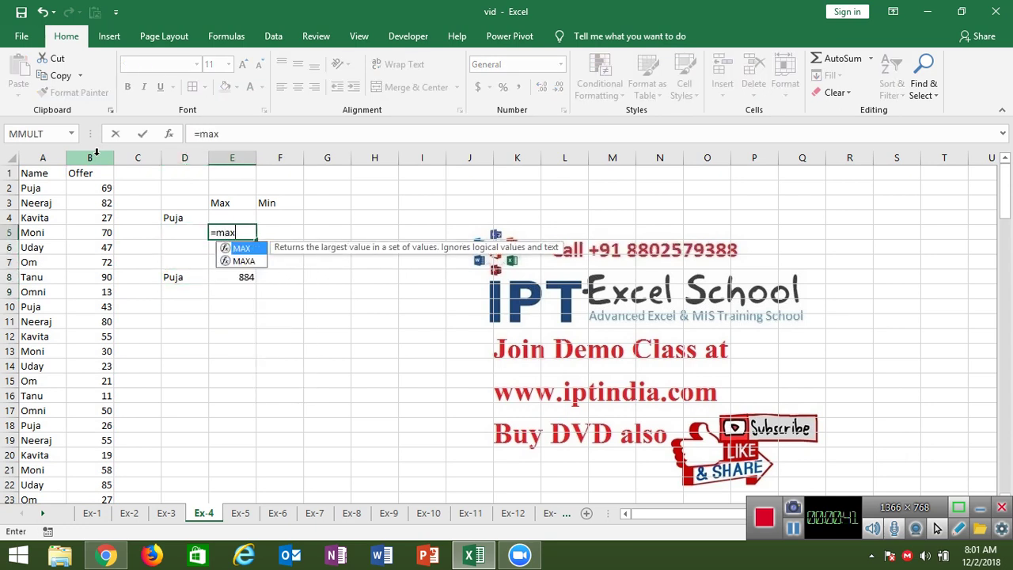
type("if")
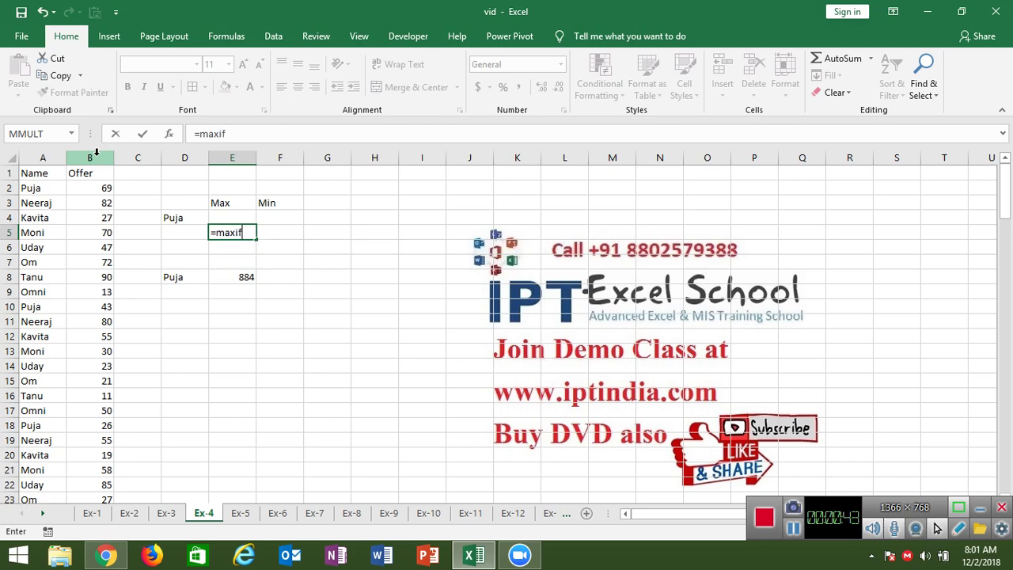
key("Escape")
left_click(175, 217)
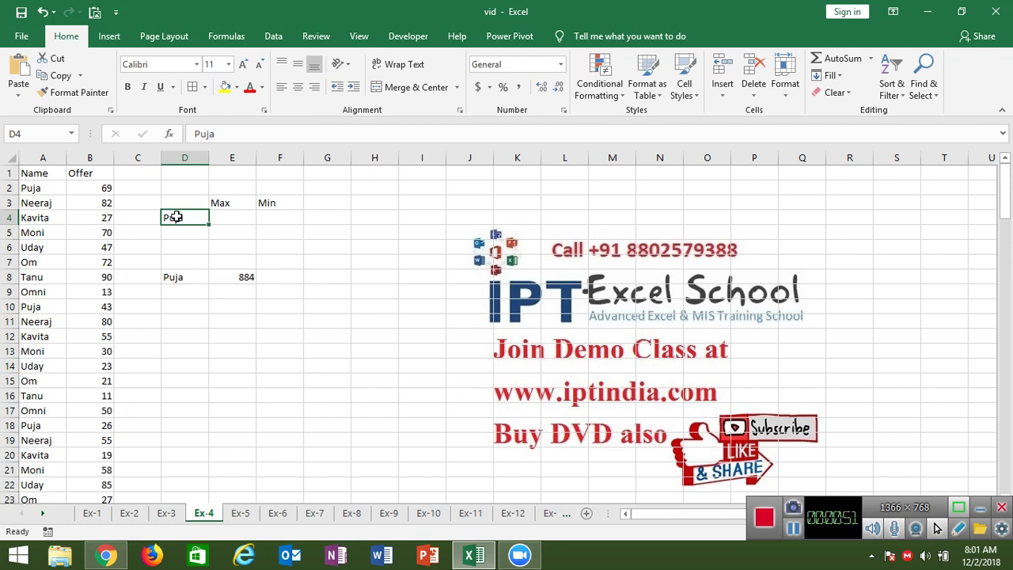
key("Right")
Step: Begin a MAX(IF formula in E4 comparing names A2:A129 with D4
type("=")
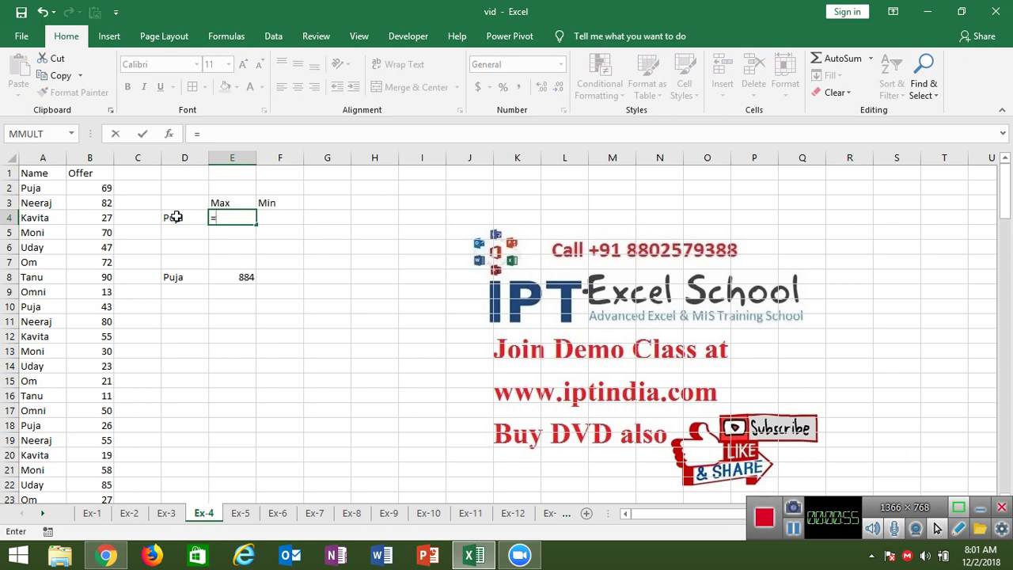
type("max")
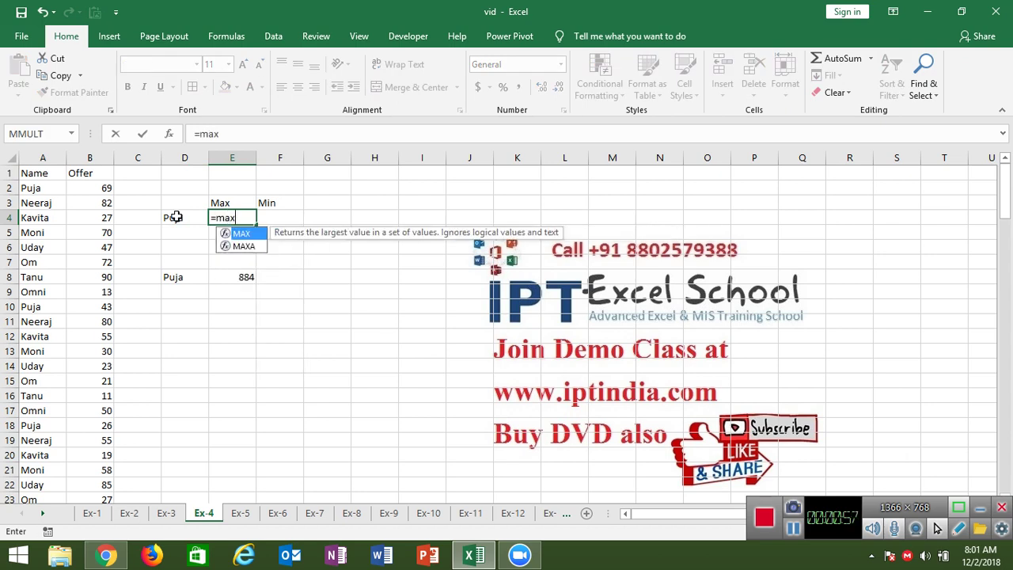
key("Tab")
type("i")
key("Tab")
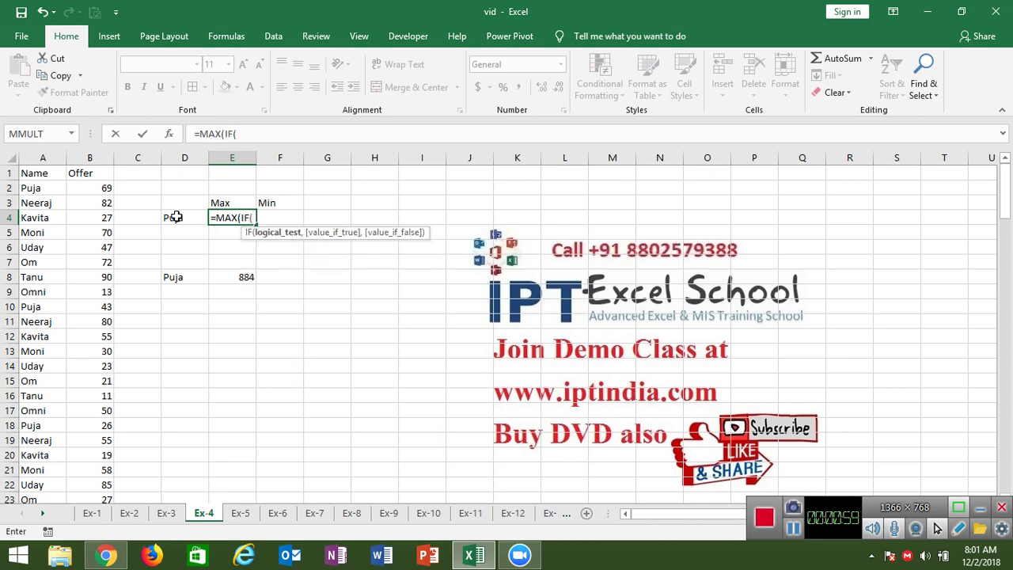
left_click_drag(43, 192, 45, 193)
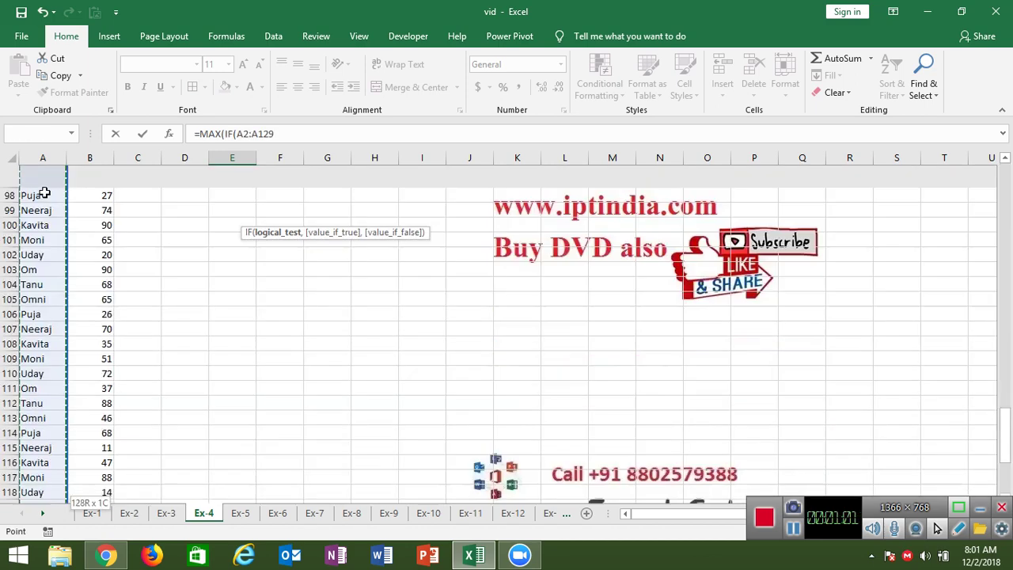
type("=")
key("Left")
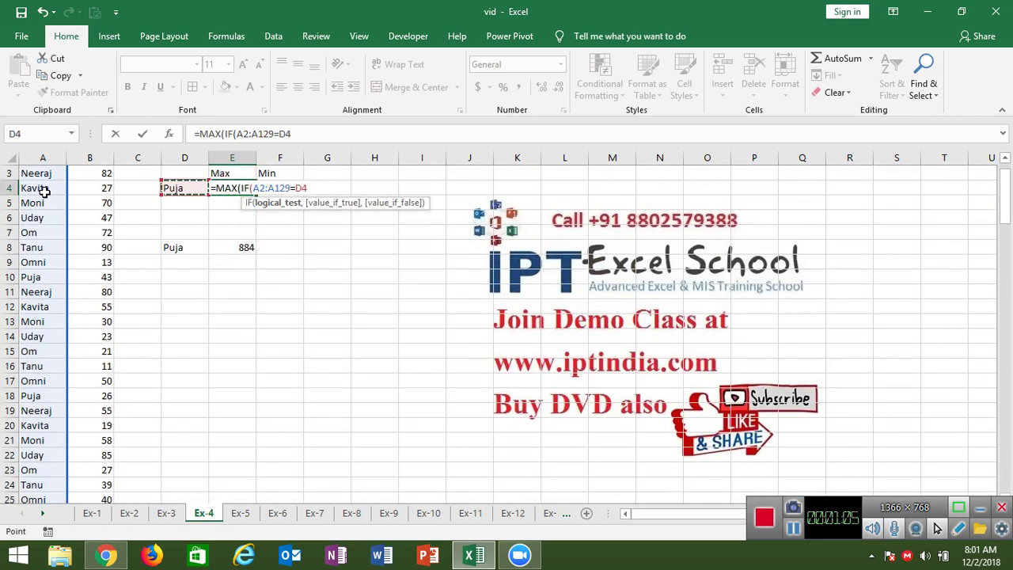
type(",")
Step: Complete the formula with the offer range B2:B129 and enter it
left_click(44, 190)
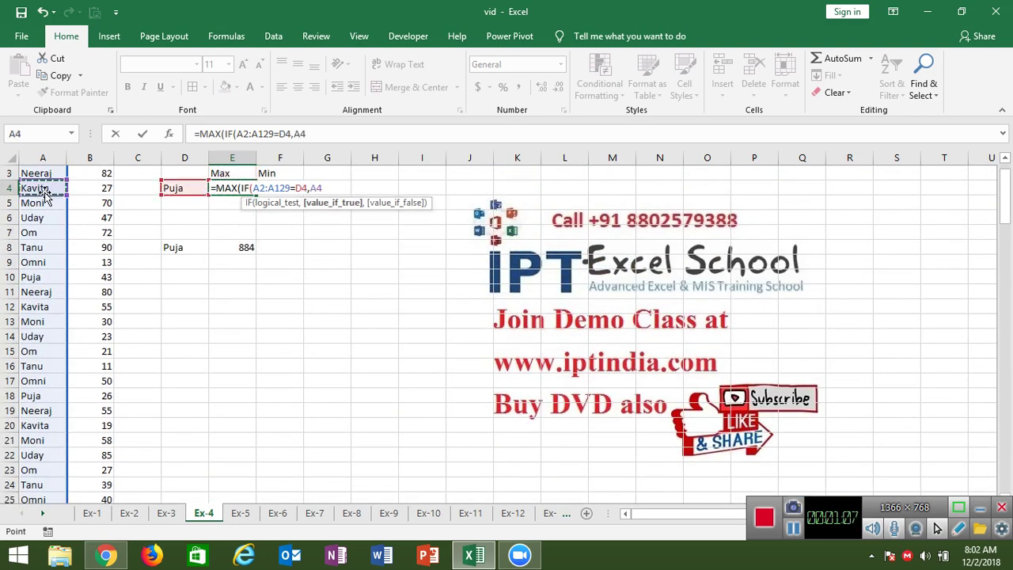
left_click(103, 187)
key("ctrl+Up")
key("Down")
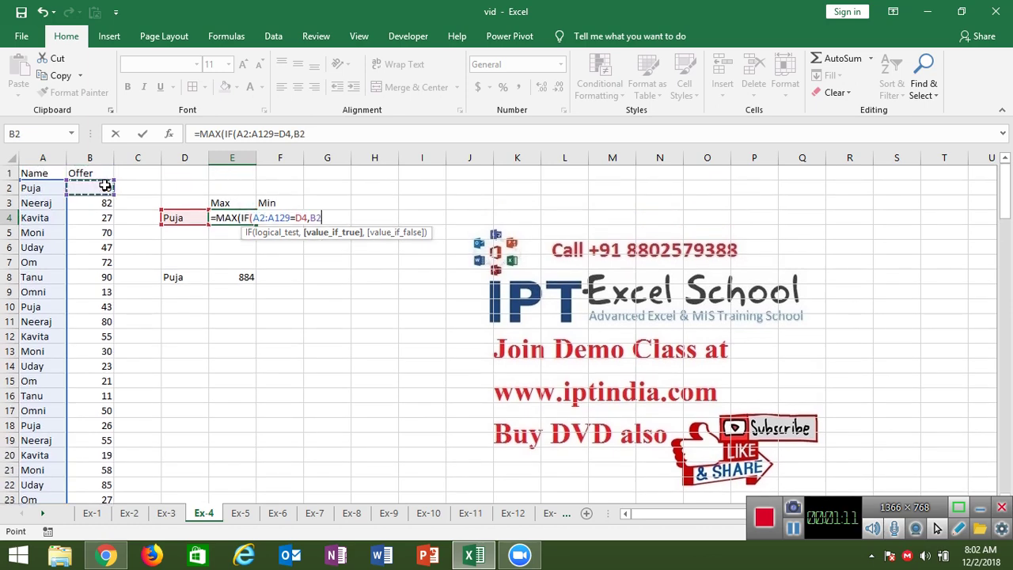
key("ctrl+shift+Down")
key("Return")
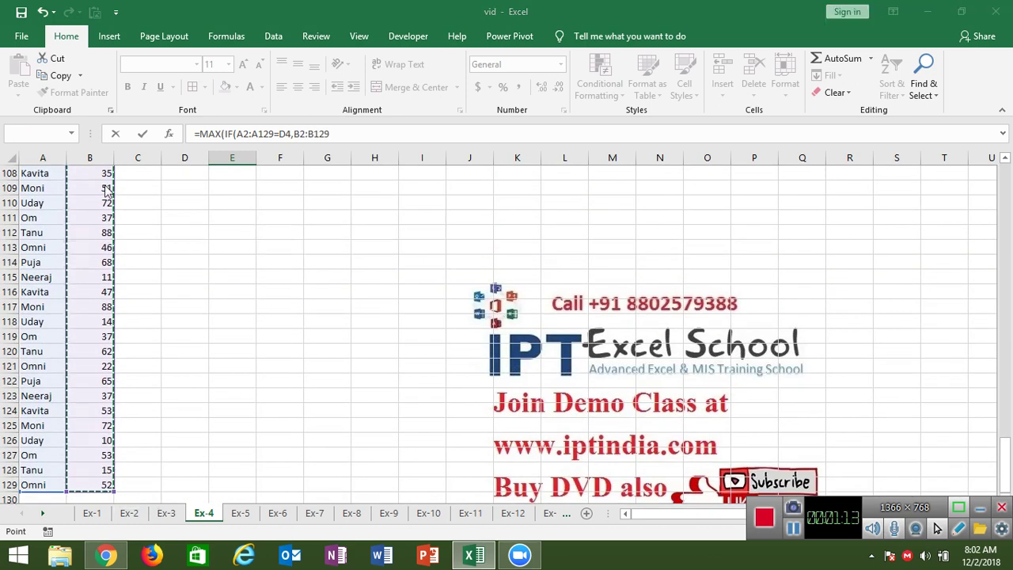
key("Return")
Step: Re-enter E4 as an array formula with Ctrl+Shift+Enter, showing 88
key("Up")
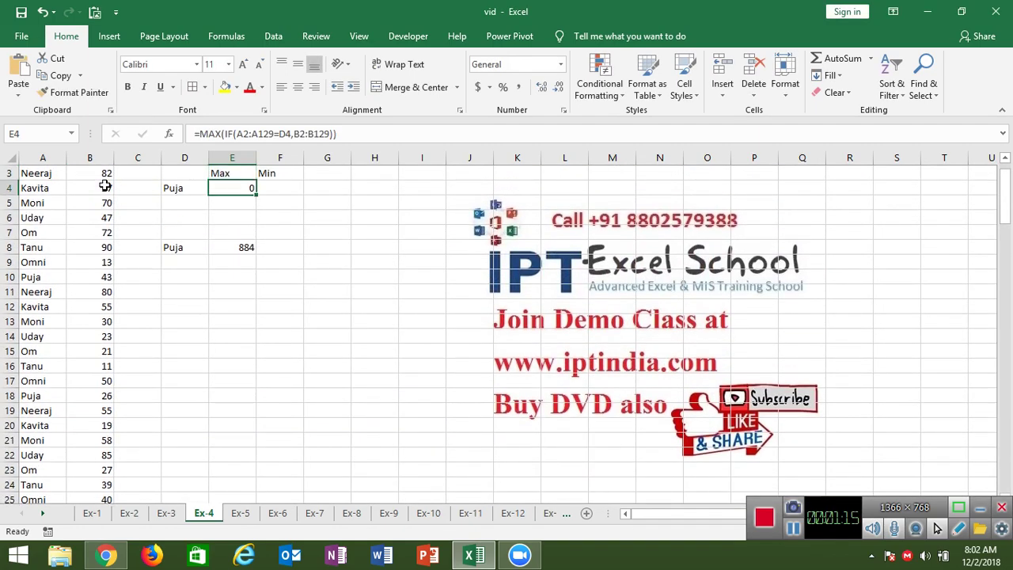
double_click(238, 187)
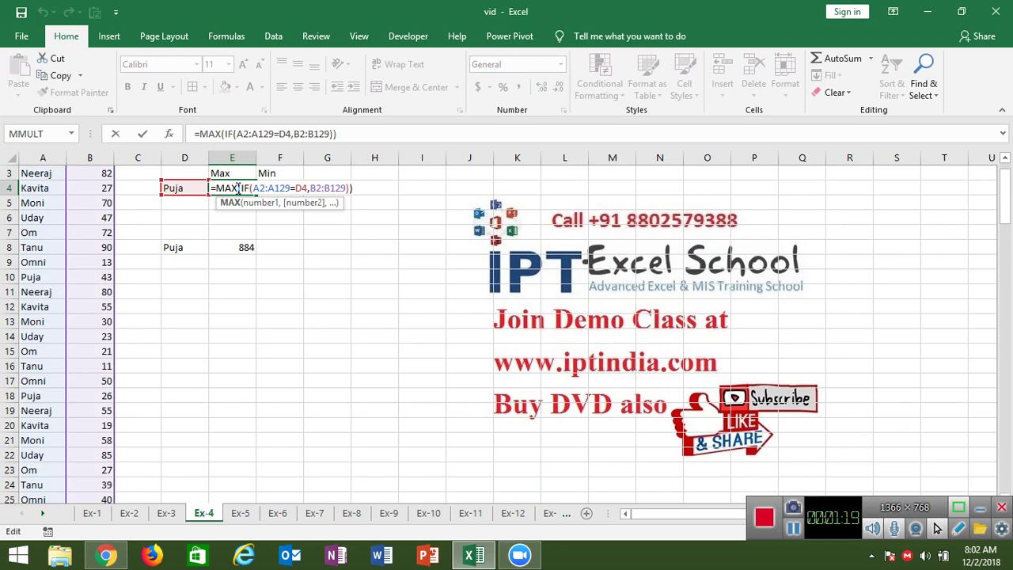
key("ctrl+shift+Return")
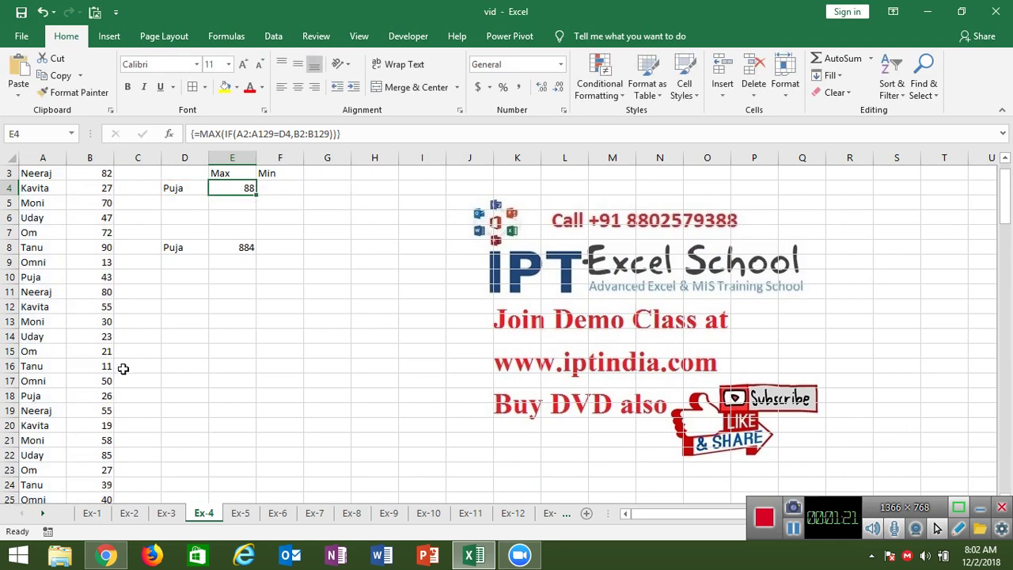
Step: Start =SUMPRODUCT(IF( in E5 with the name range A2:A129
key("Down")
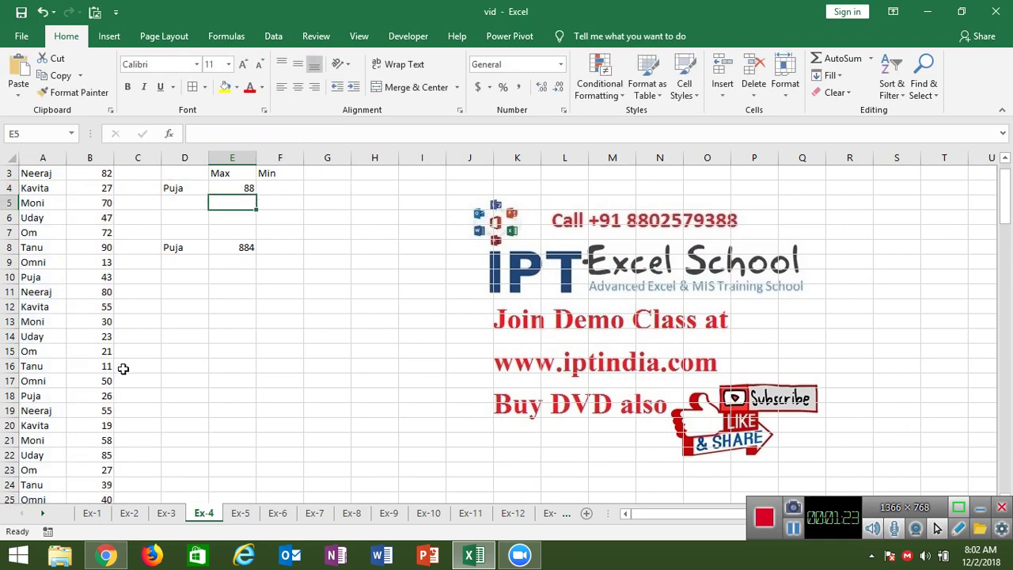
type("=sum")
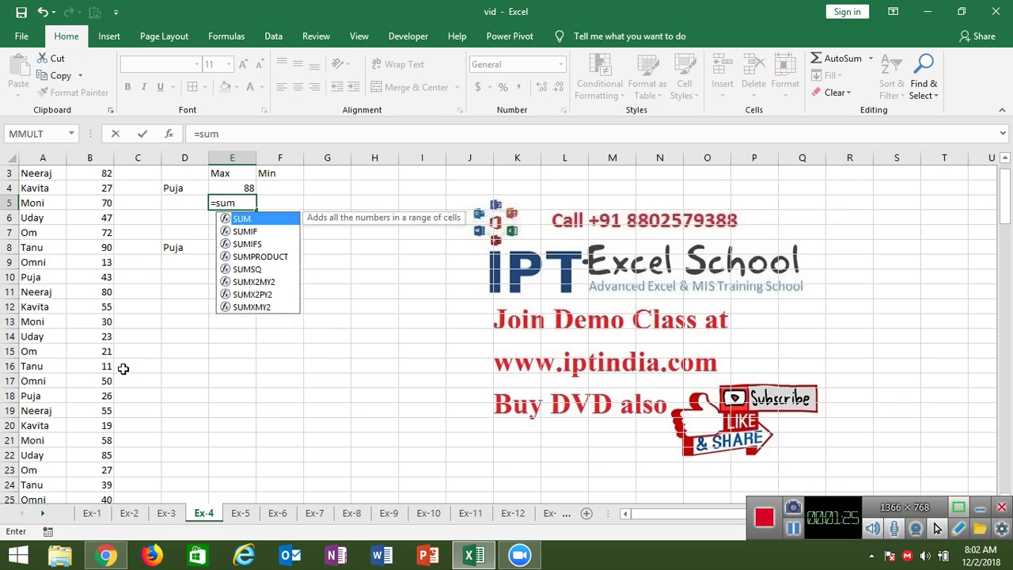
key("Down")
key("Down")
key("Down")
key("Tab")
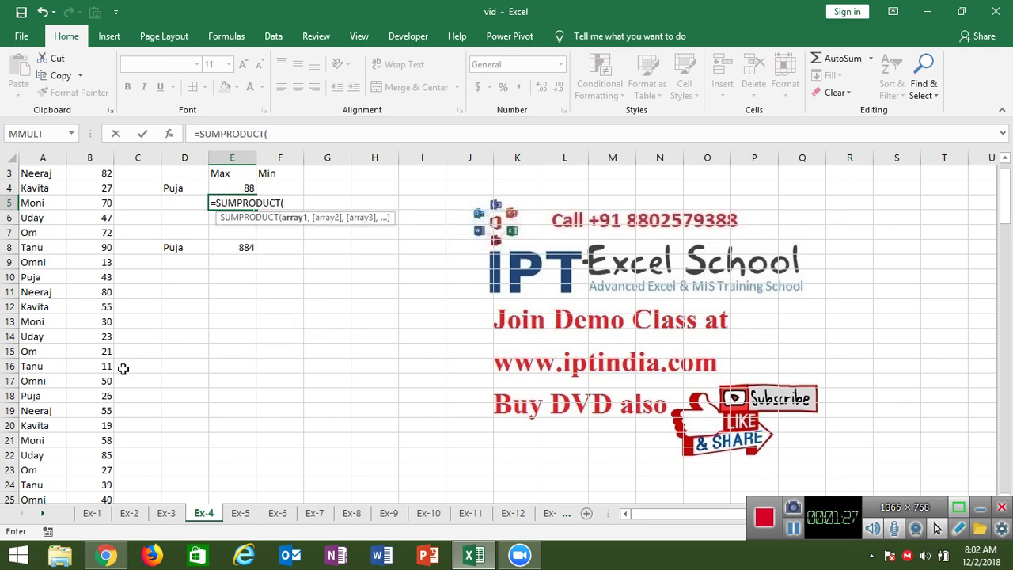
type("if")
key("Tab")
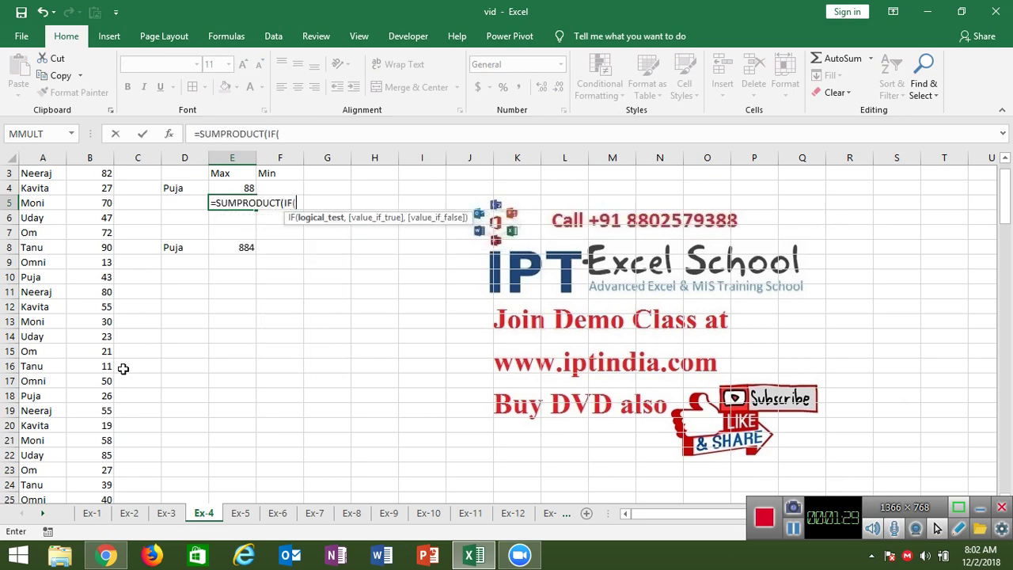
left_click(53, 204)
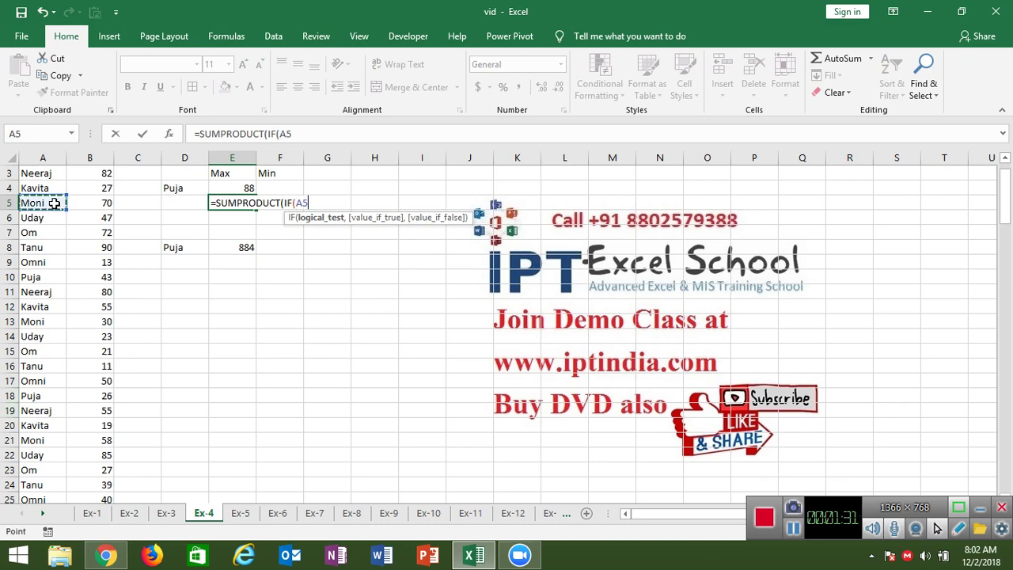
key("ctrl+Up")
key("Down")
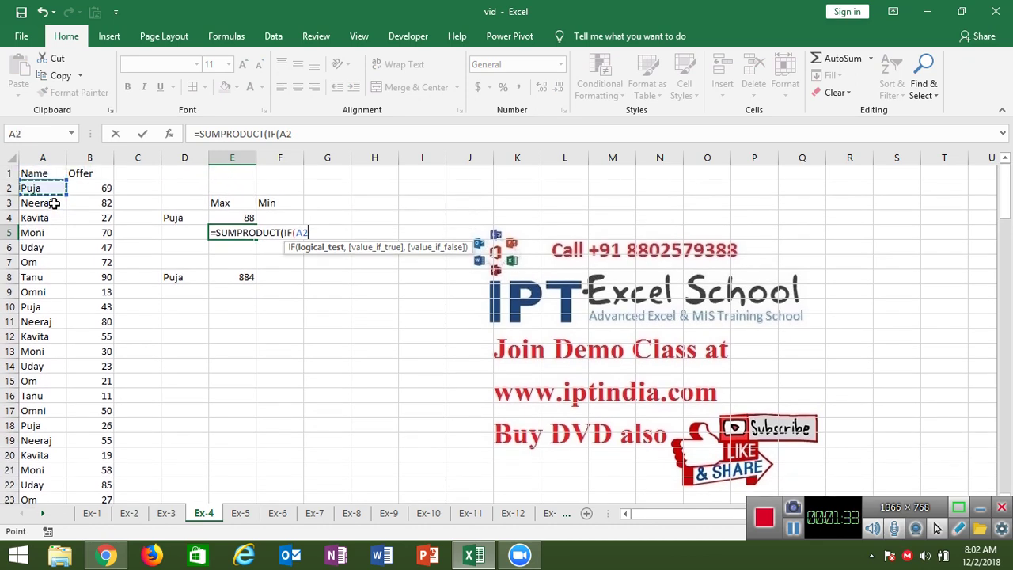
key("ctrl+shift+Down")
Step: Finish the formula comparing against D4 with offers B2:B129, which returns #VALUE!
type(":A129=")
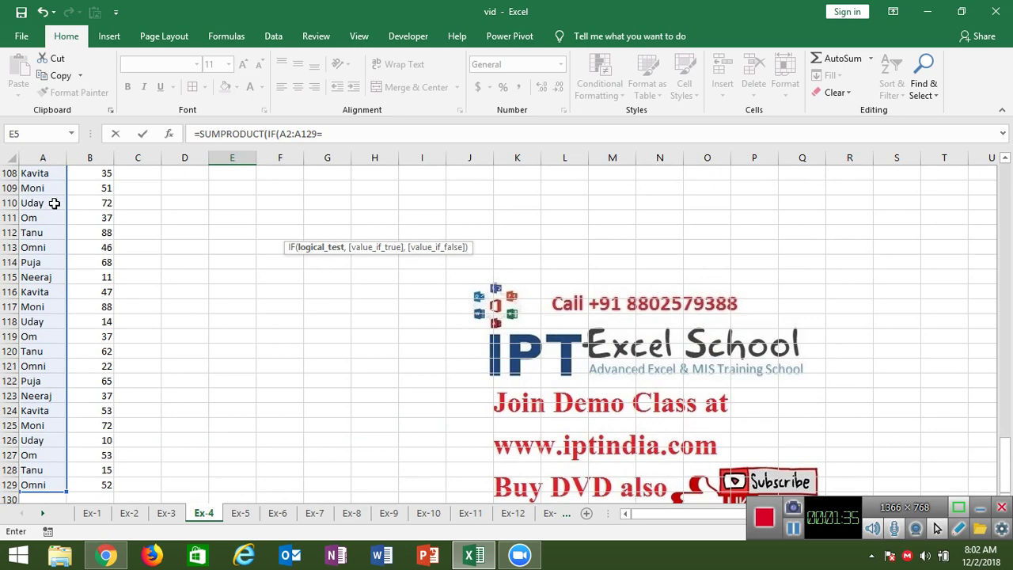
key("Up")
key("Up")
key("Up")
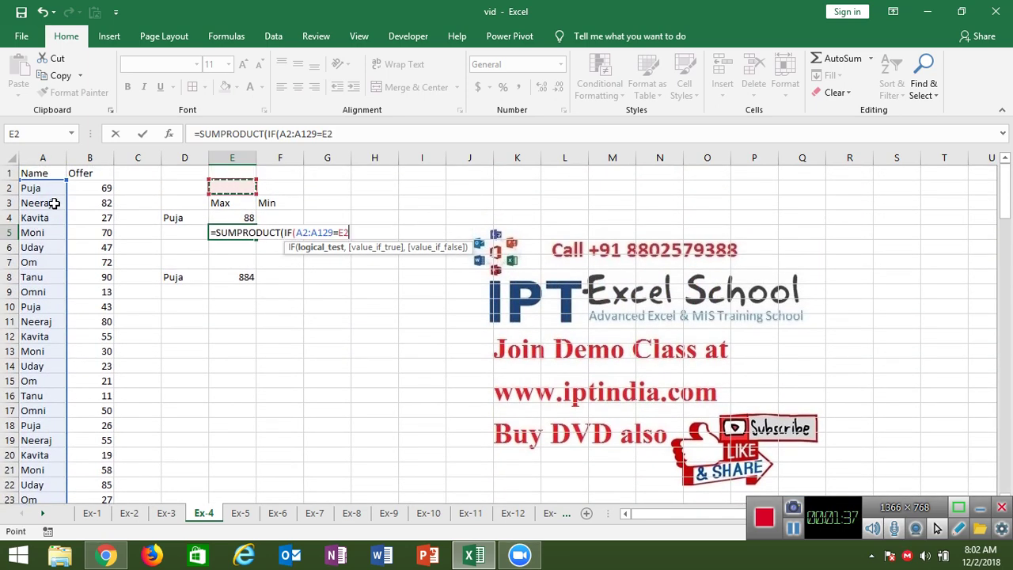
key("Down")
key("Down")
key("Left")
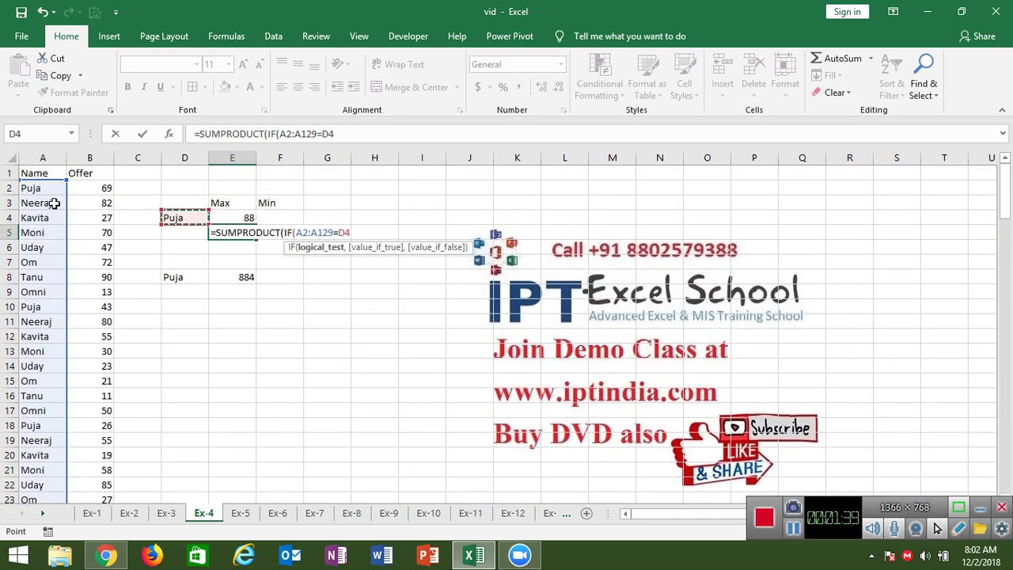
type(",")
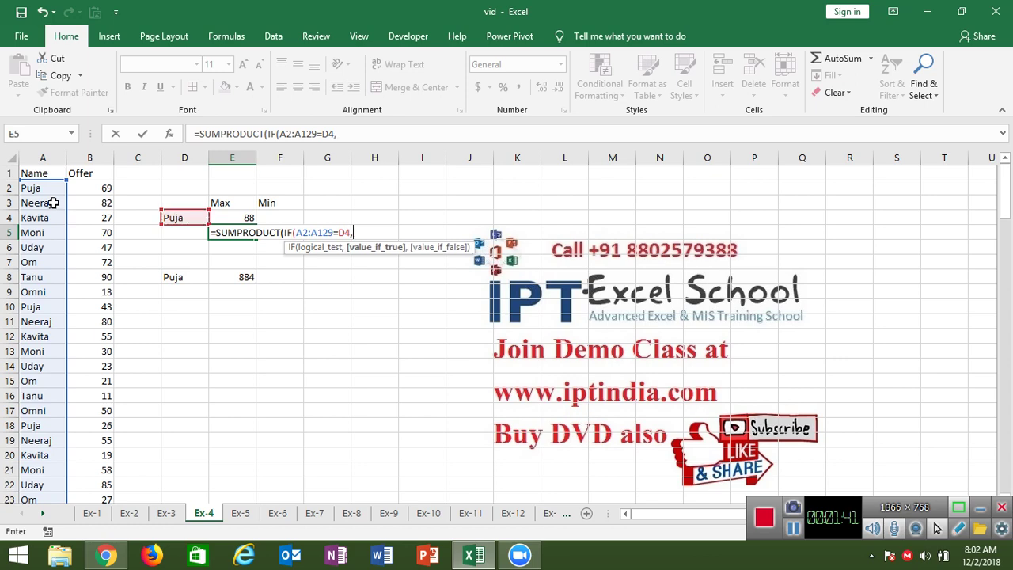
left_click(101, 193)
key("ctrl+shift+Down")
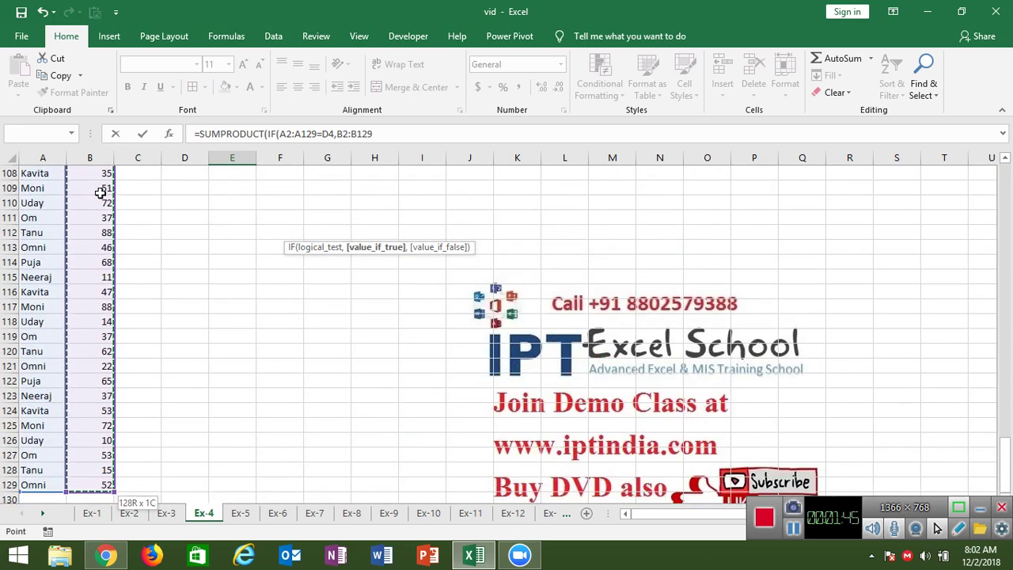
key("Return")
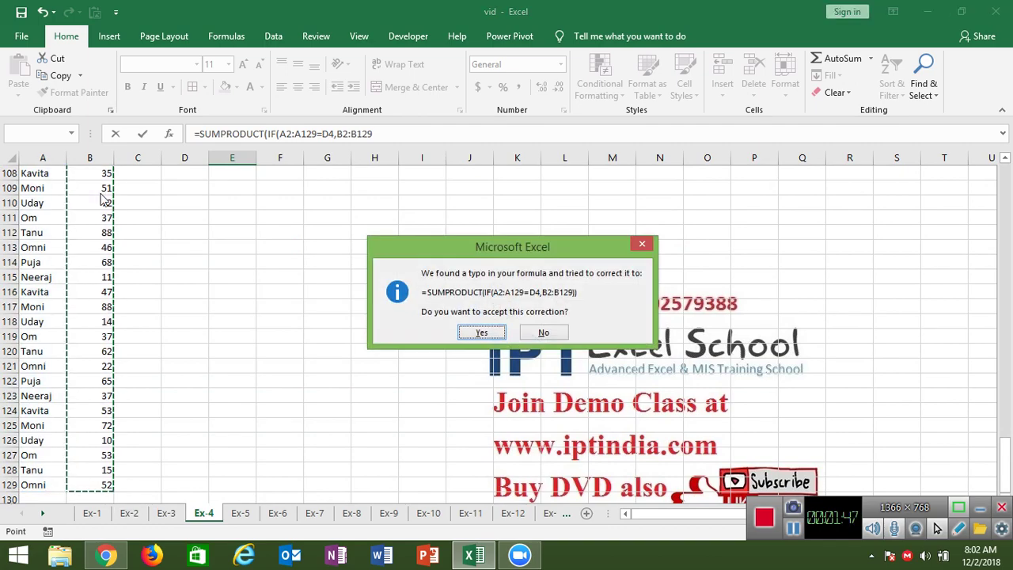
key("Return")
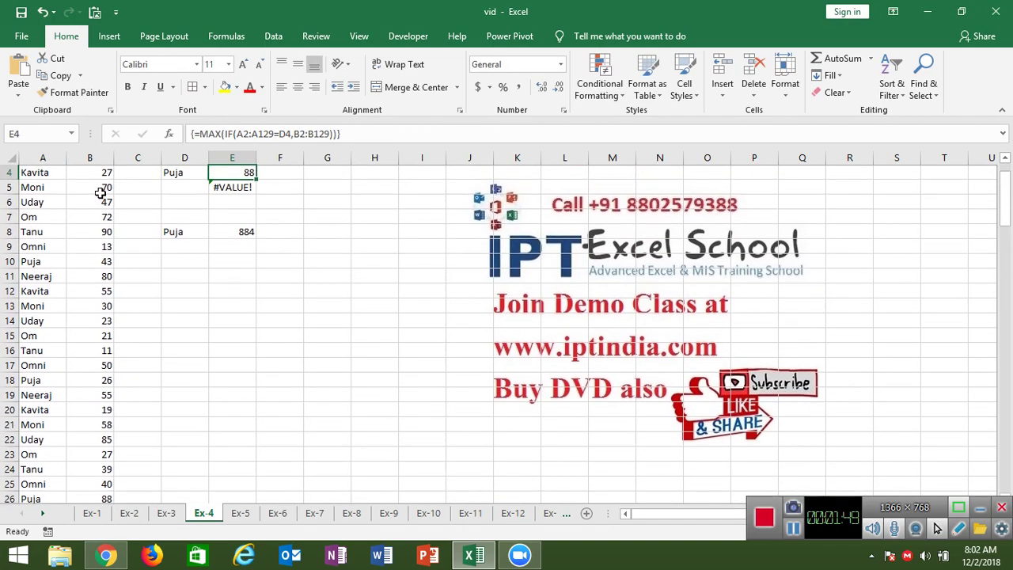
key("Up")
key("Down")
key("Down")
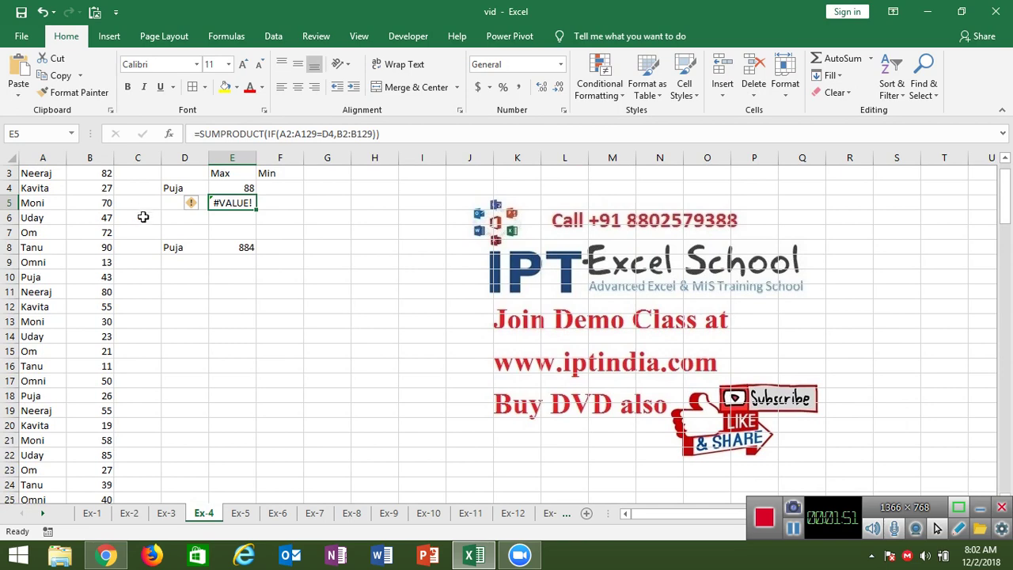
Step: Insert MAX( before IF in E5's formula and confirm it as an array formula
double_click(227, 203)
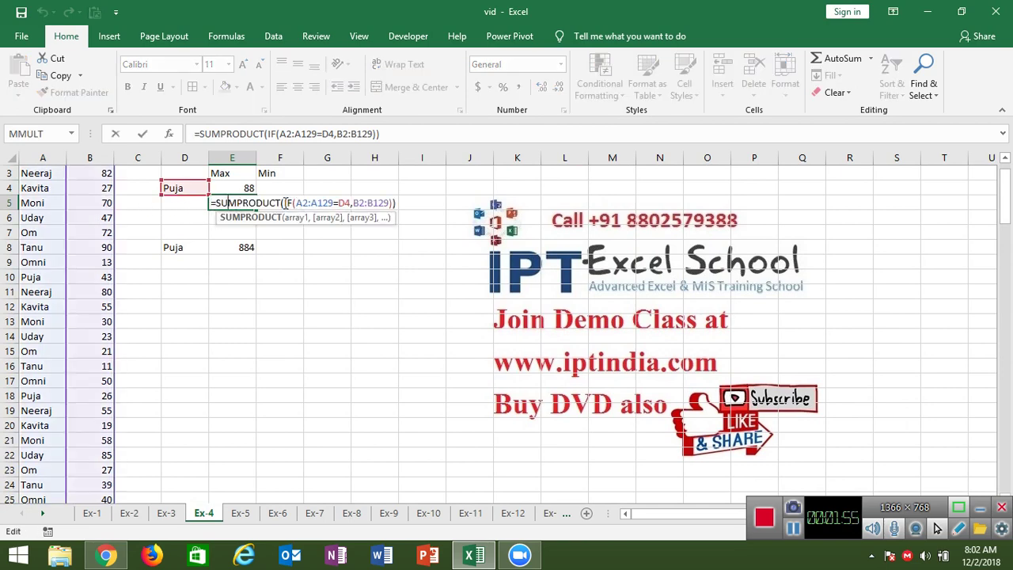
left_click(285, 204)
type("MAX(")
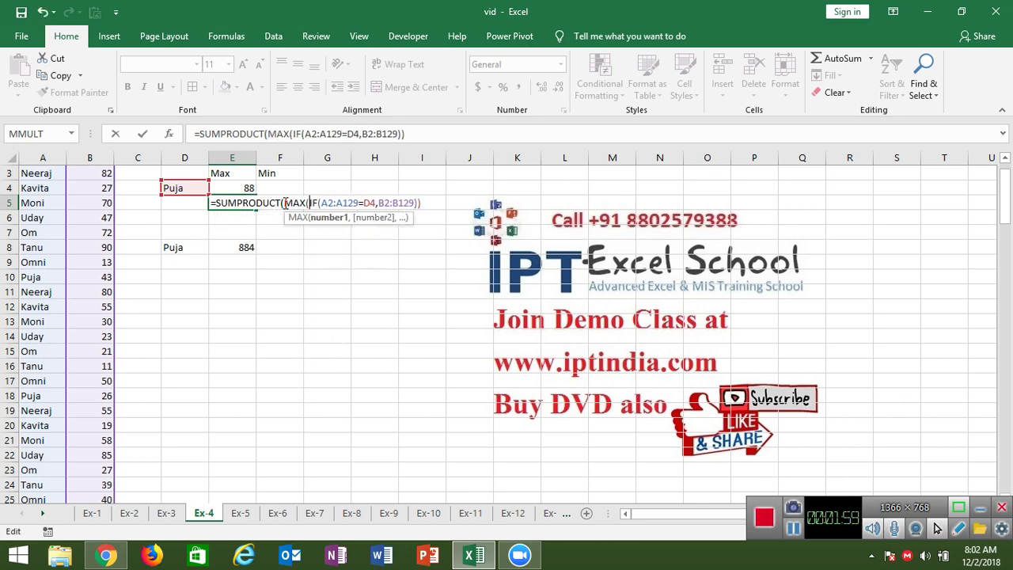
key("ctrl+shift+Return")
key("Return")
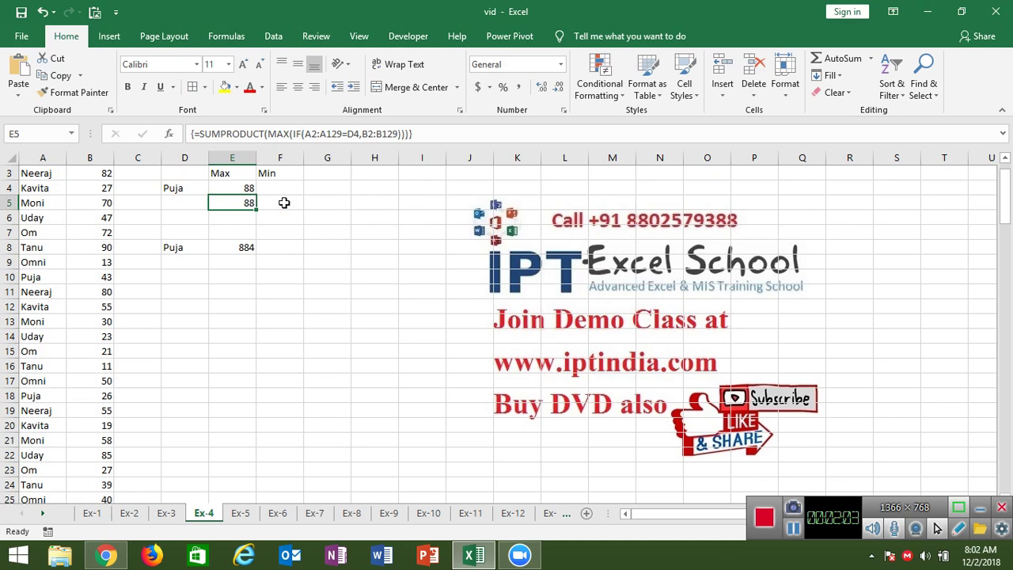
Step: Re-enter E5 as an array formula showing 88 and compare it with E4's formula
left_click(192, 134)
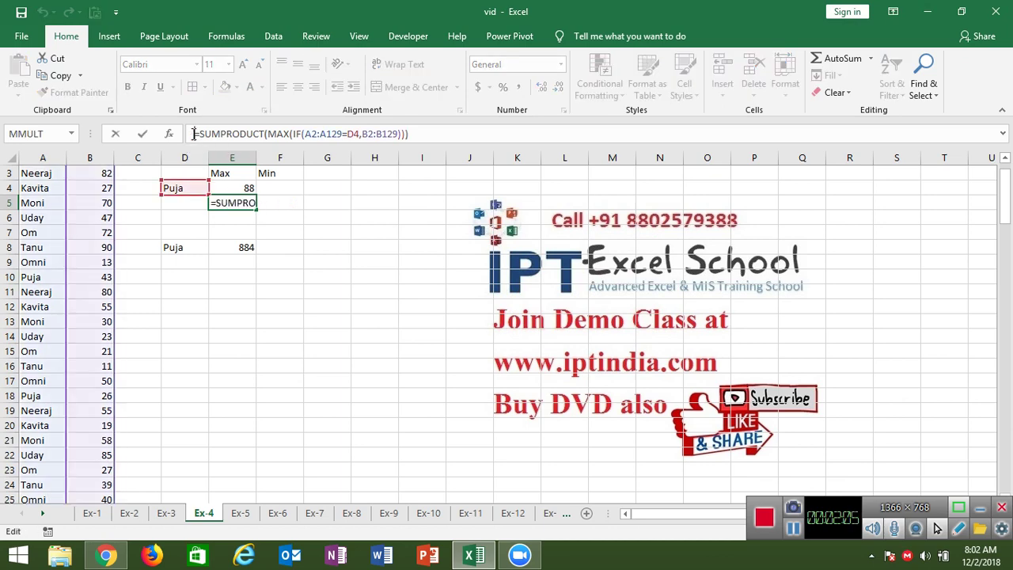
key("Return")
key("Up")
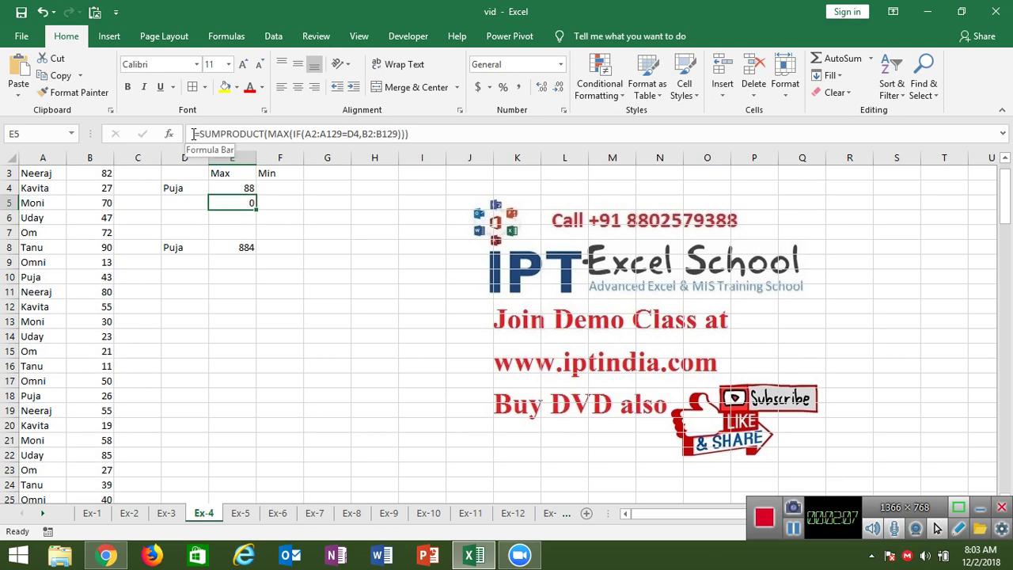
double_click(230, 202)
key("ctrl+shift+Return")
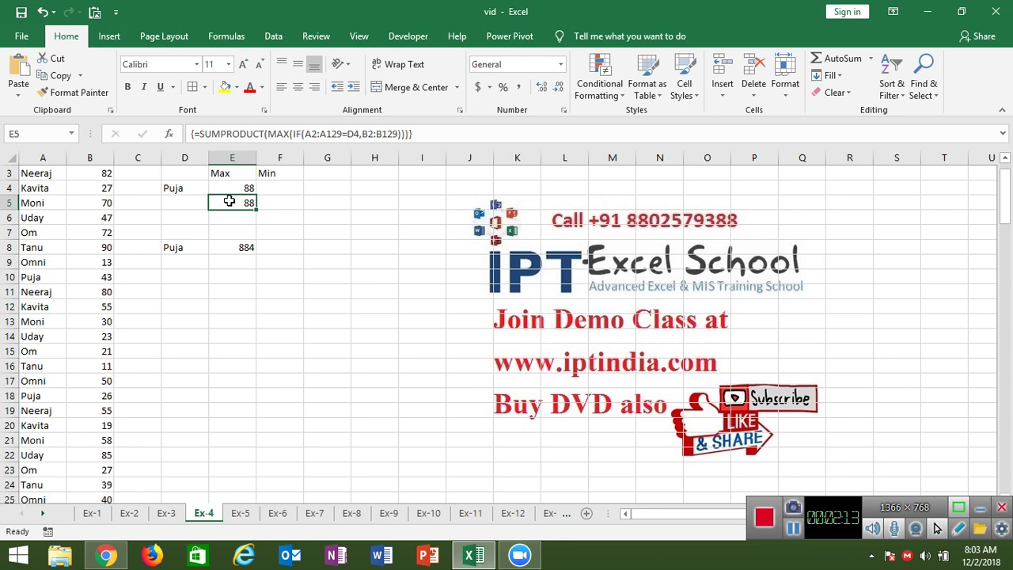
key("Up")
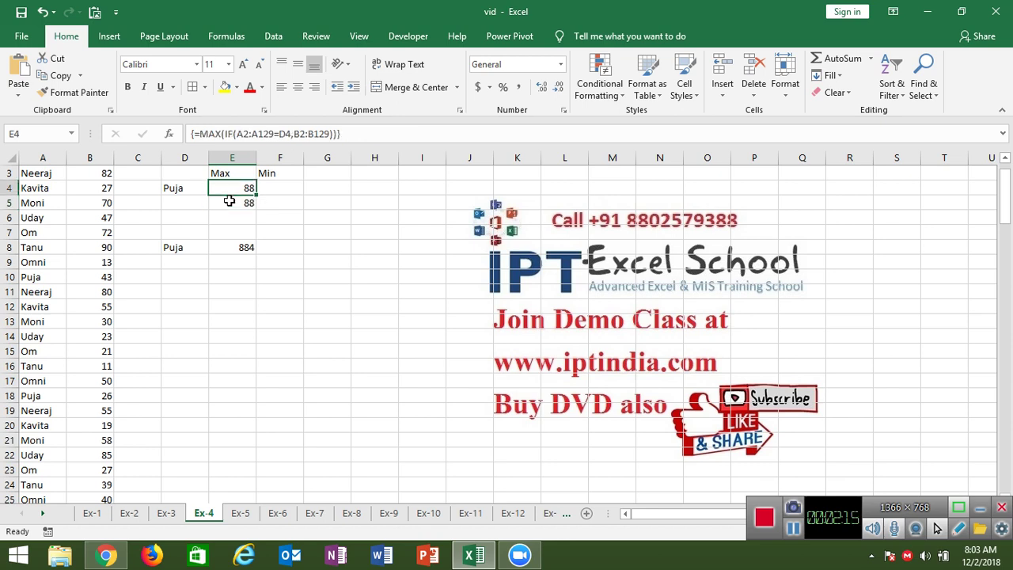
left_click(228, 201)
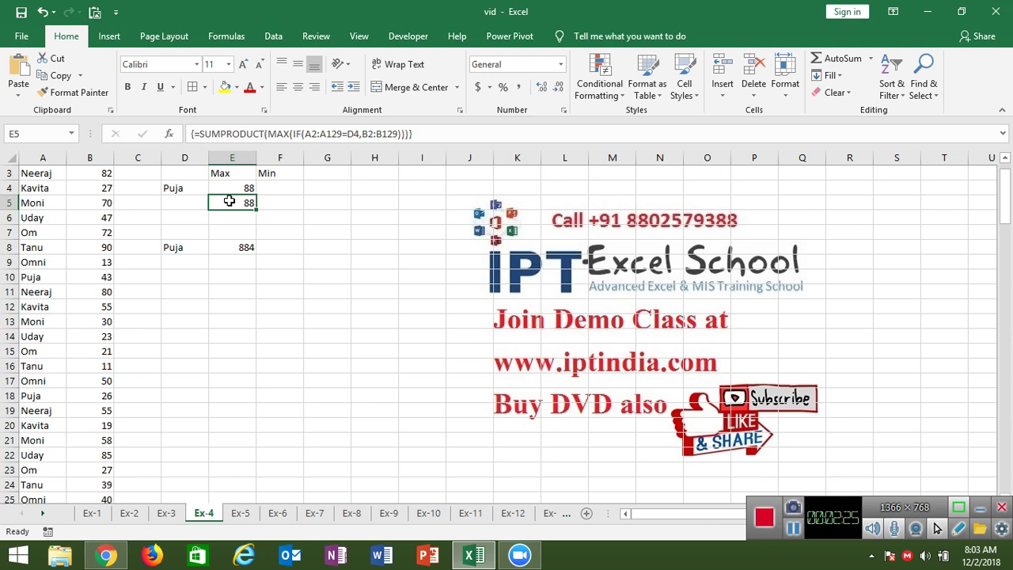
key("Up")
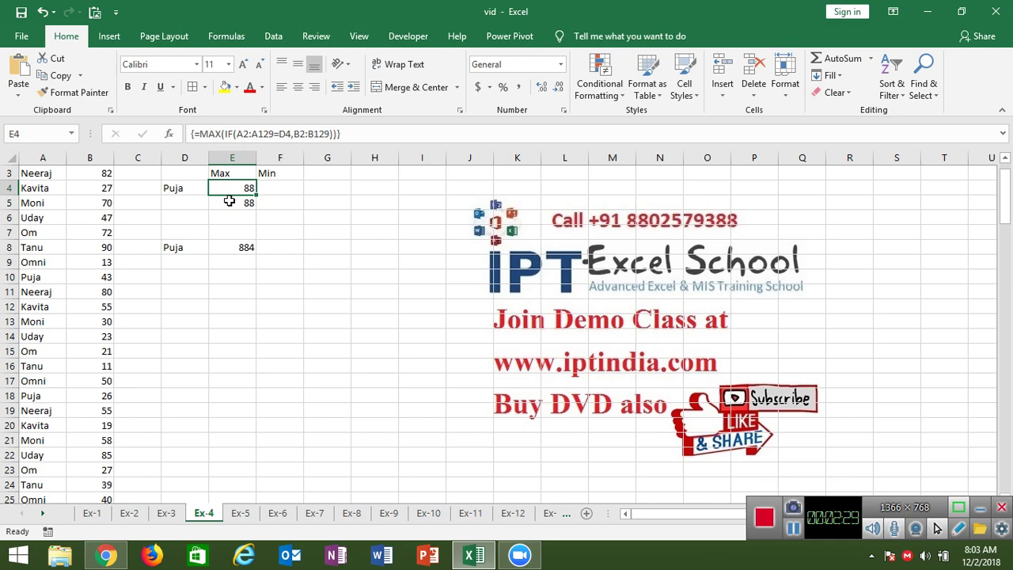
Step: Evaluate E4's MAX(IF) formula step by step with Evaluate Formula until it resolves to 88
left_click(228, 46)
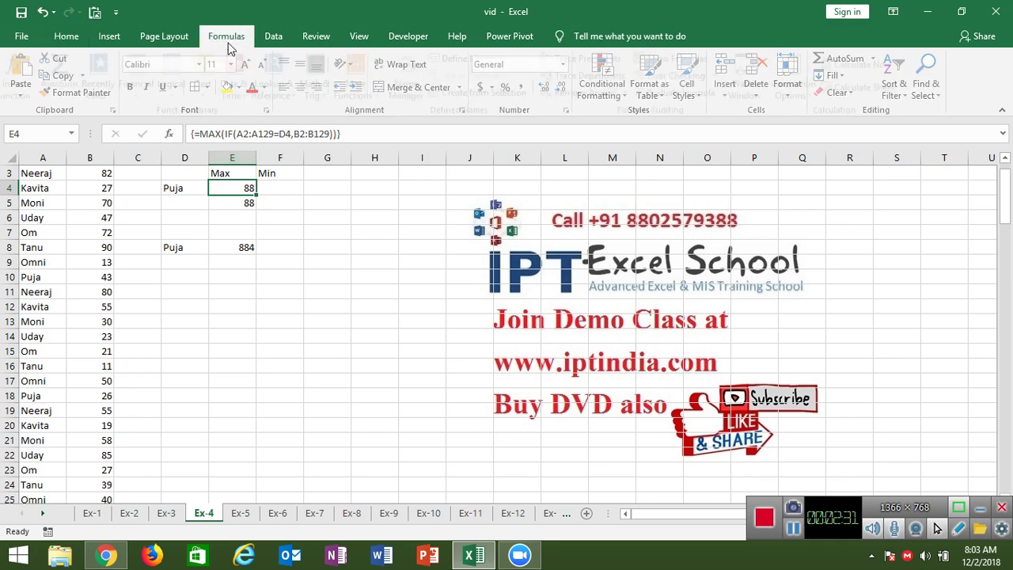
left_click(681, 94)
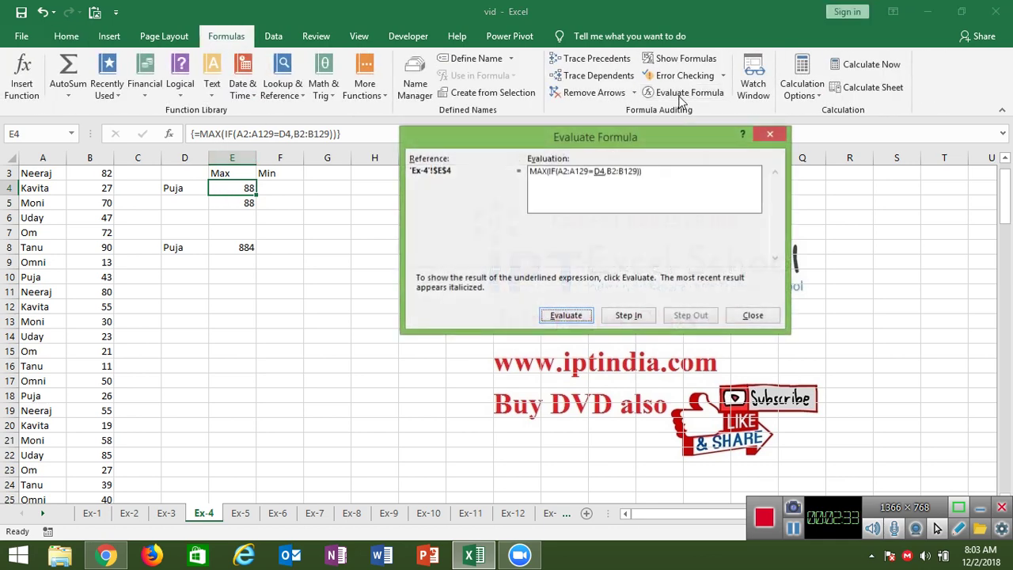
left_click(584, 320)
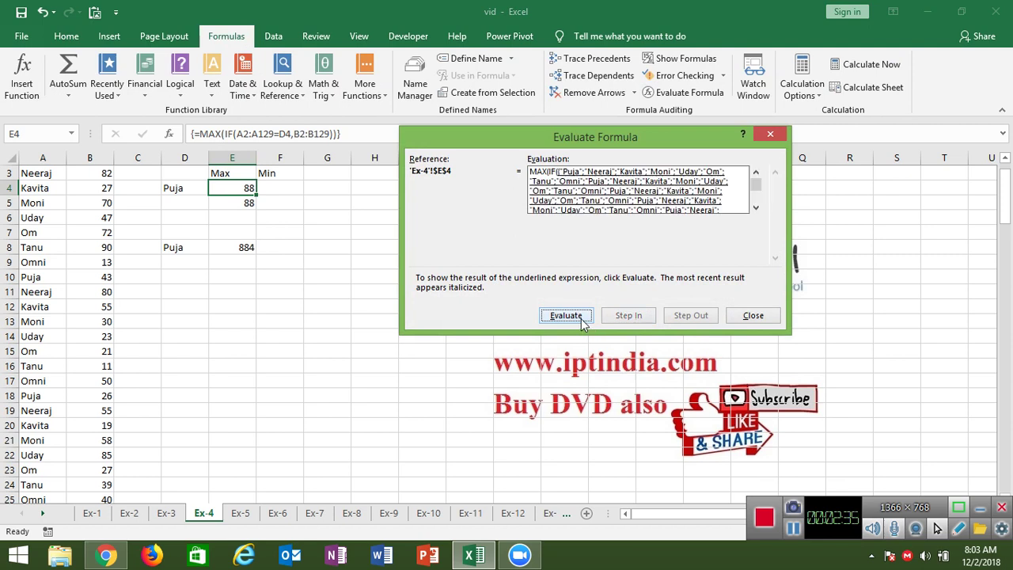
left_click(583, 320)
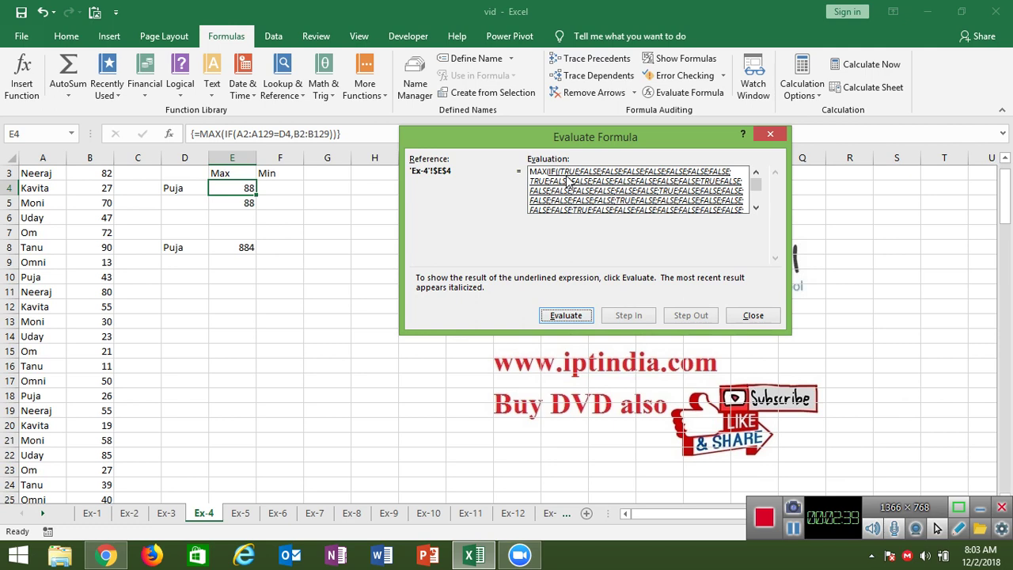
left_click(563, 319)
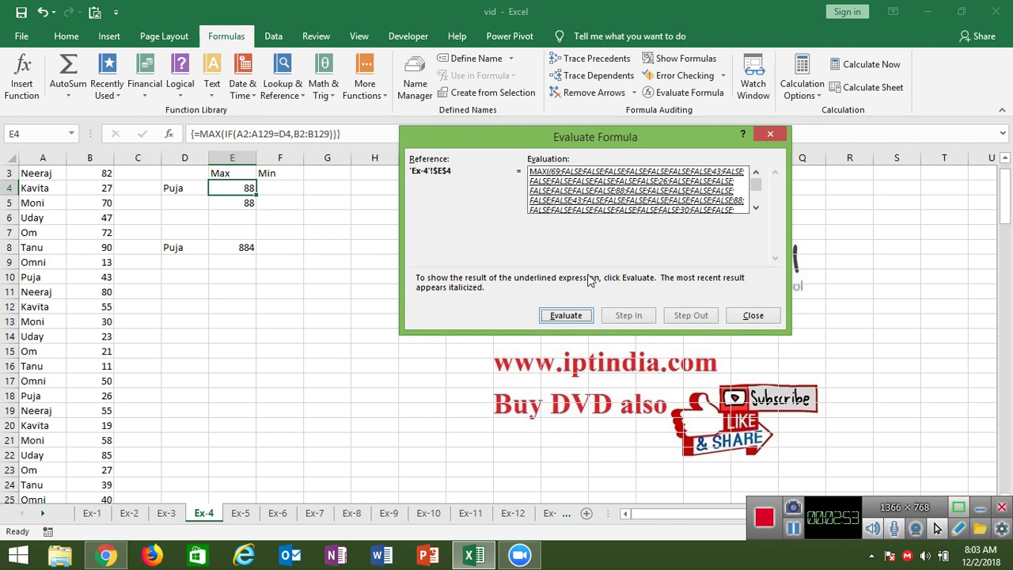
left_click(574, 316)
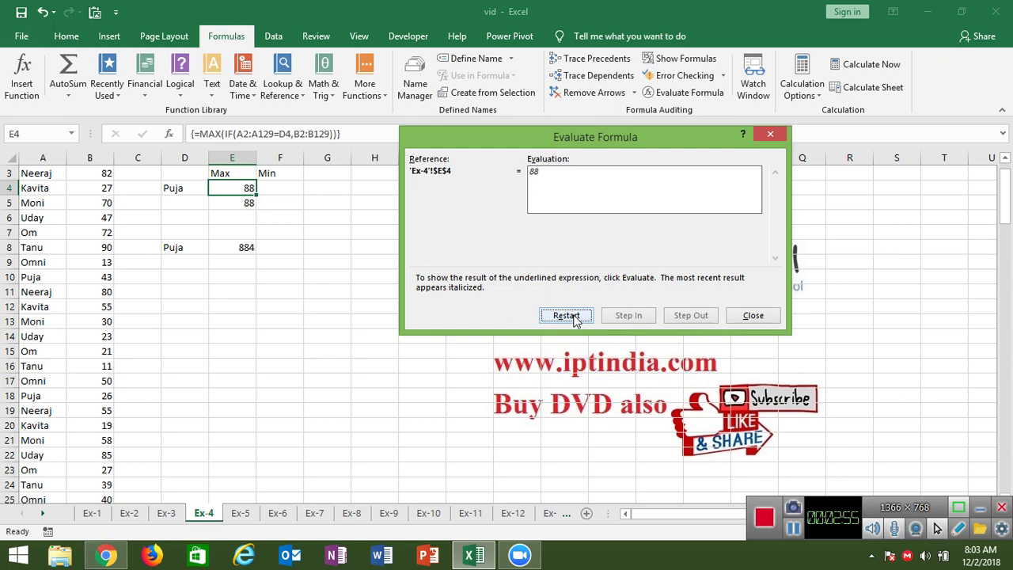
Step: Close the evaluation window and make a first, abandoned MIN entry in F4
key("Escape")
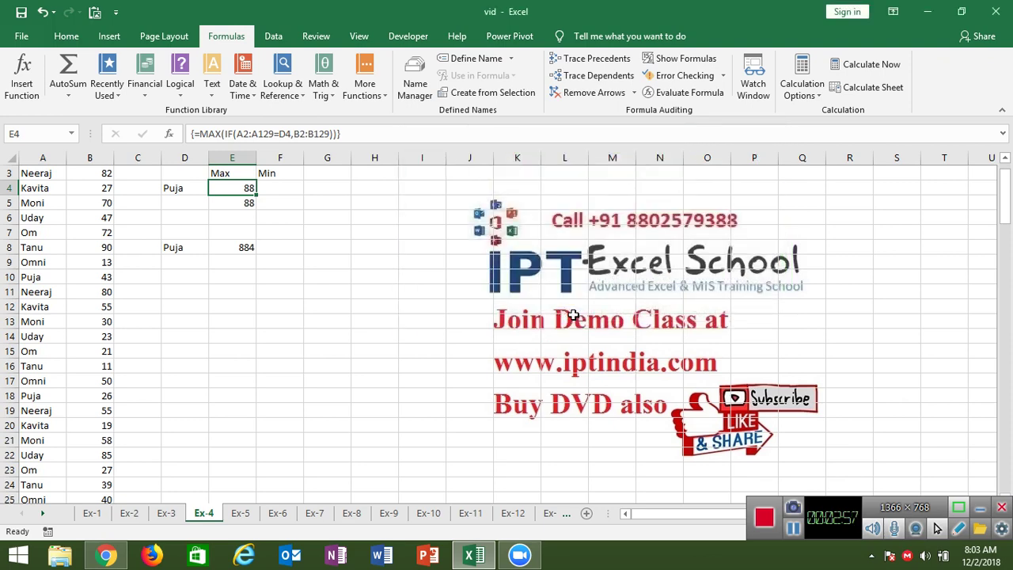
key("Right")
type("=")
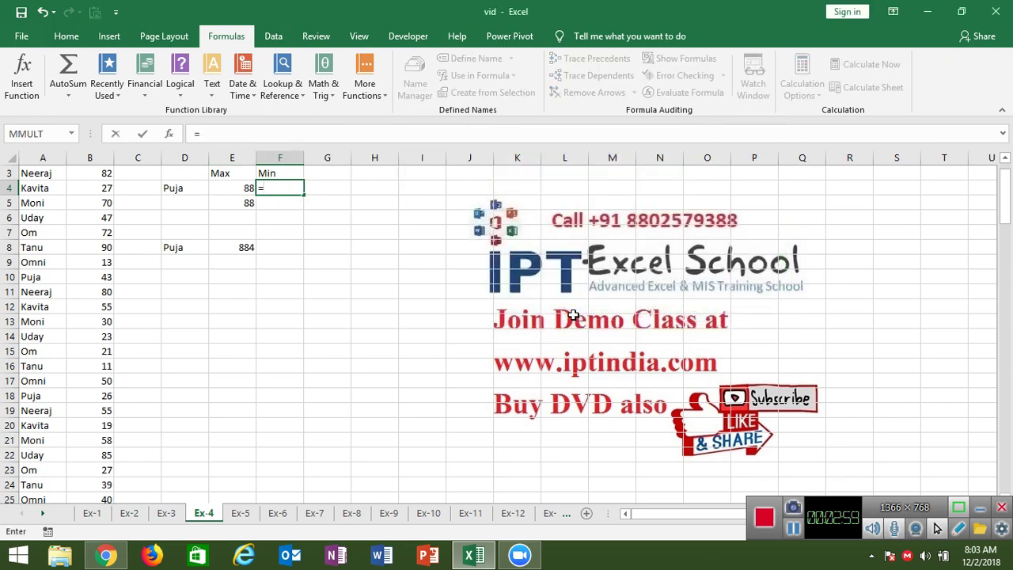
type("min")
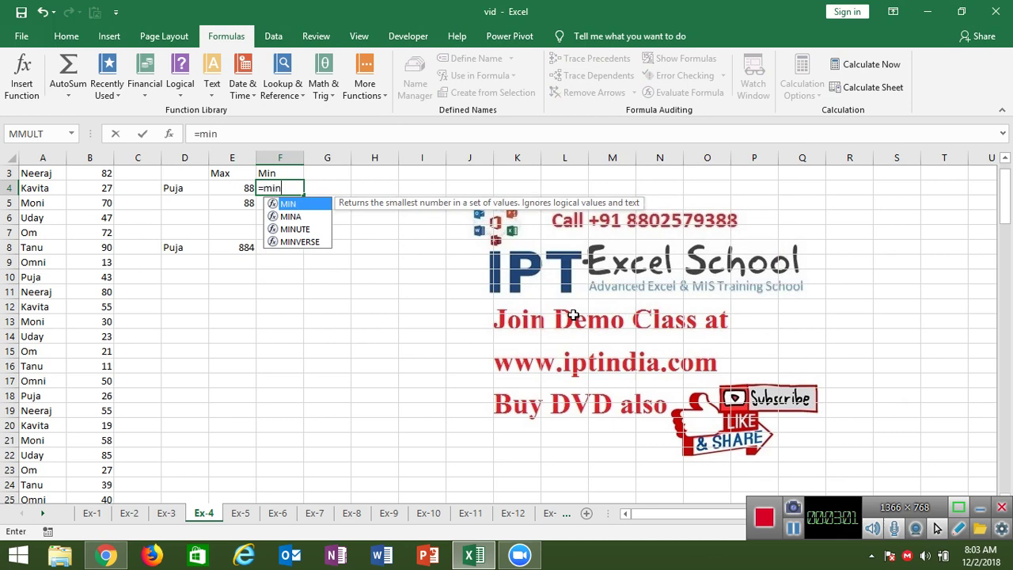
key("Tab")
left_click(573, 315)
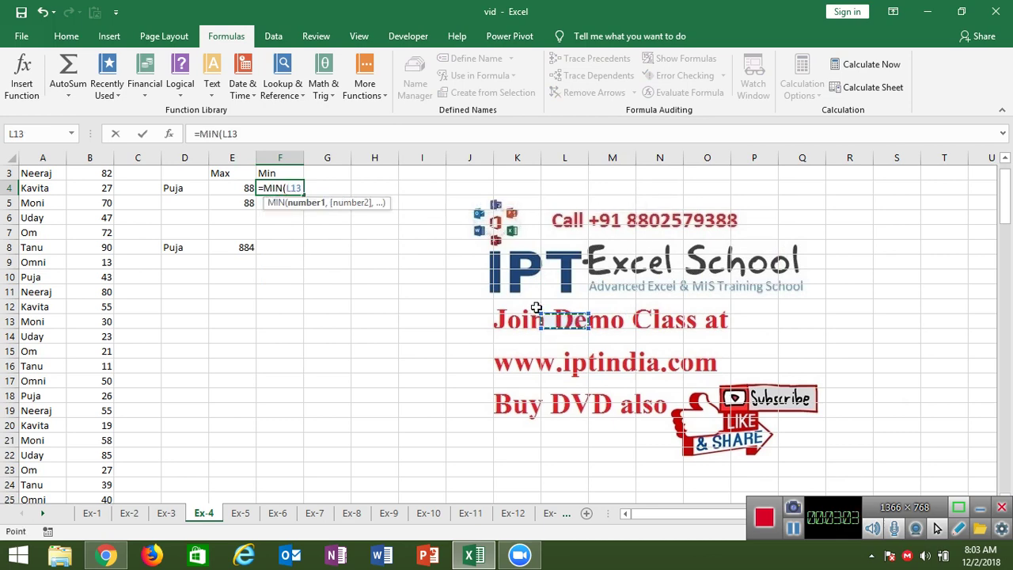
key("Tab")
Step: Restart F4 with =MIN(IF( referencing the names A2:A129
key("Left")
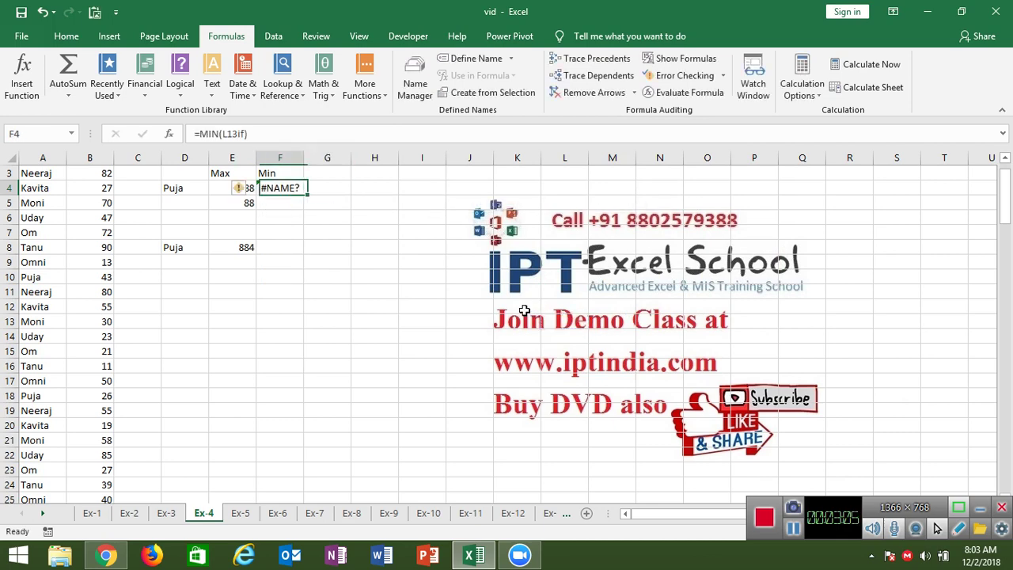
key("F2")
type("=mi")
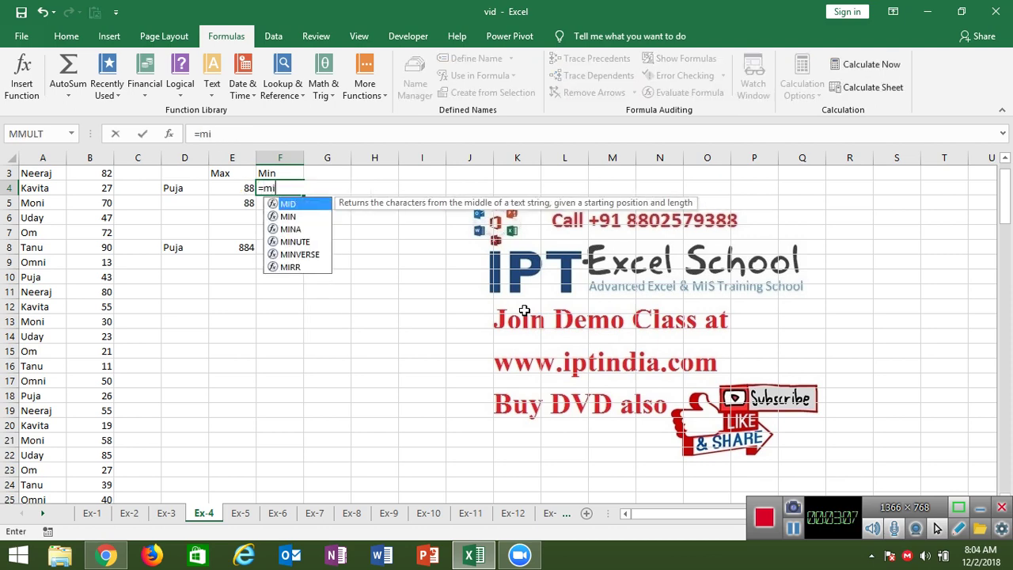
type("n")
key("Tab")
type("if(")
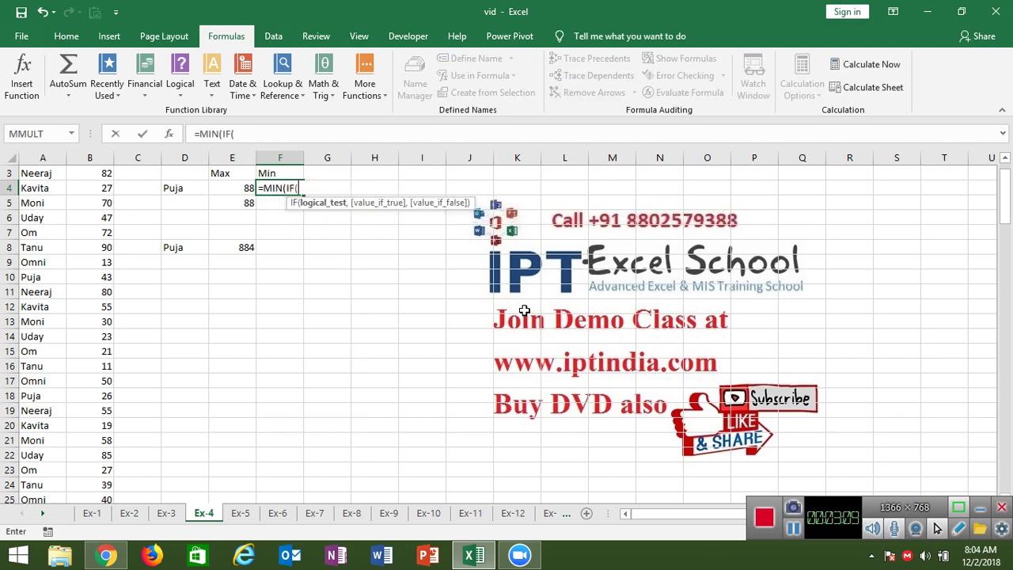
key("Left")
key("Left")
key("Left")
key("Left")
key("Up")
key("Up")
key("Up")
key("Left")
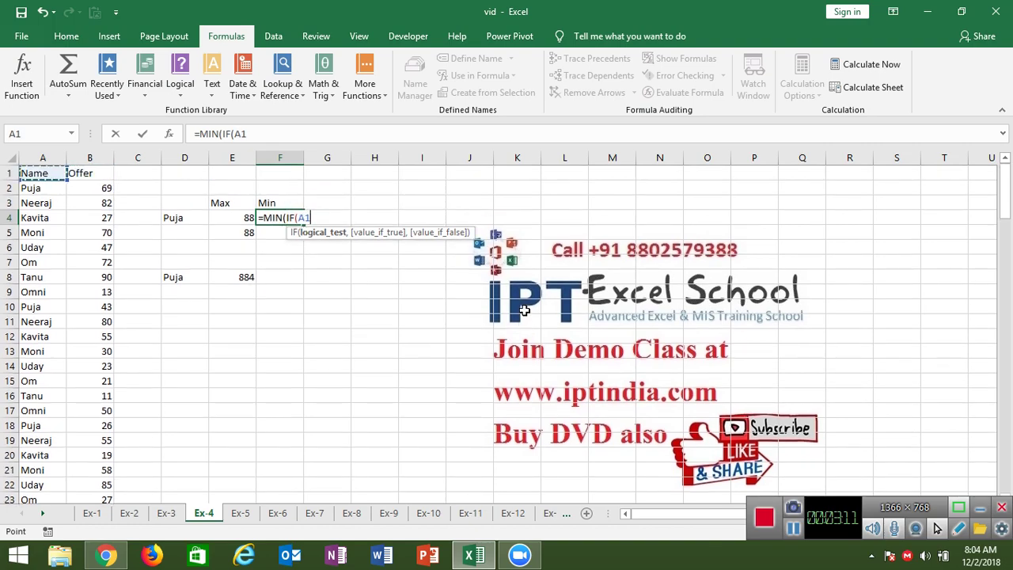
key("Down")
key("ctrl+shift+Down")
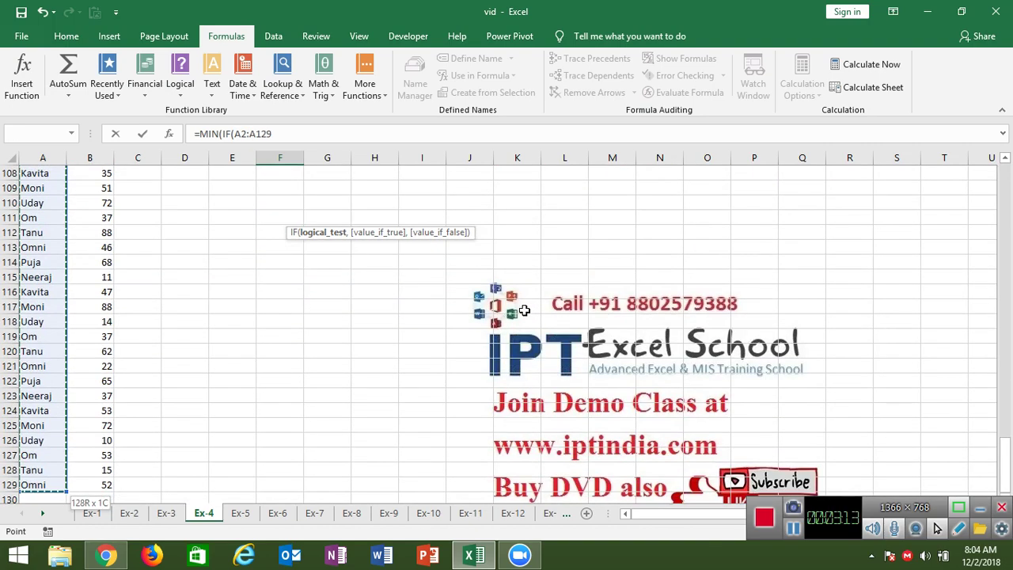
Step: Compare the names against D4 and add the offer range B2:B129
type("=")
key("Up")
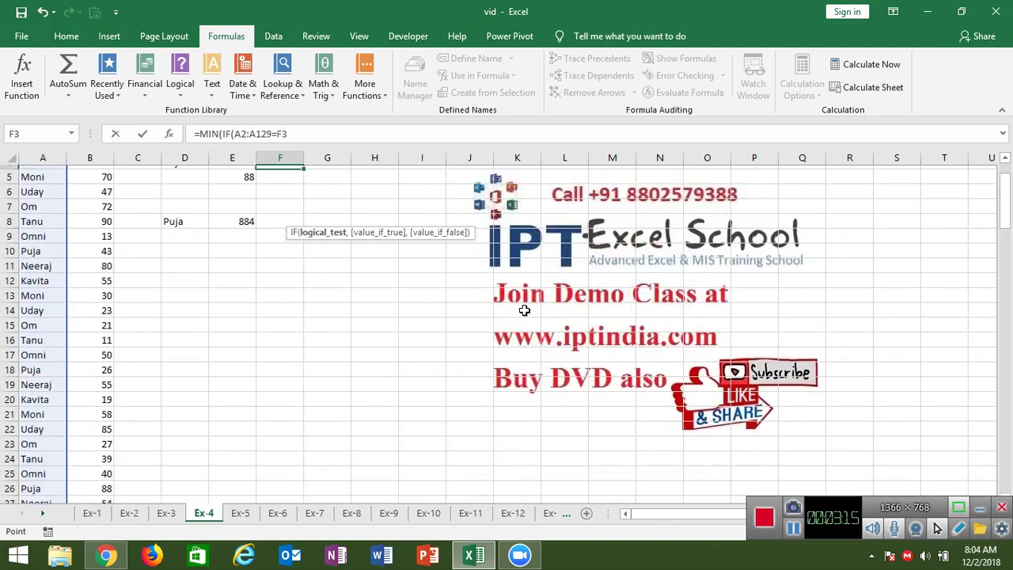
key("Left")
key("Down")
key("Left")
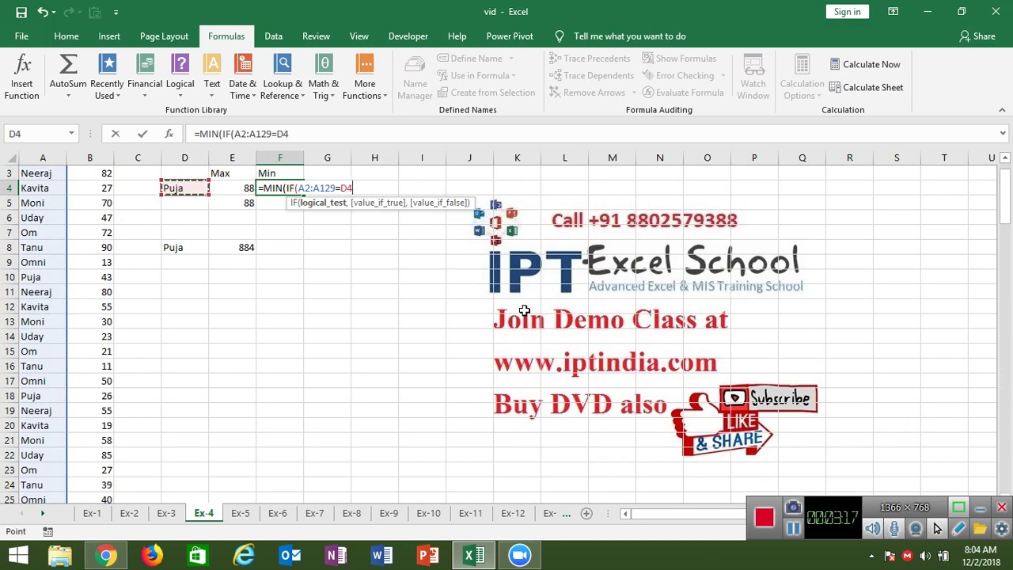
type(",")
left_click(107, 258)
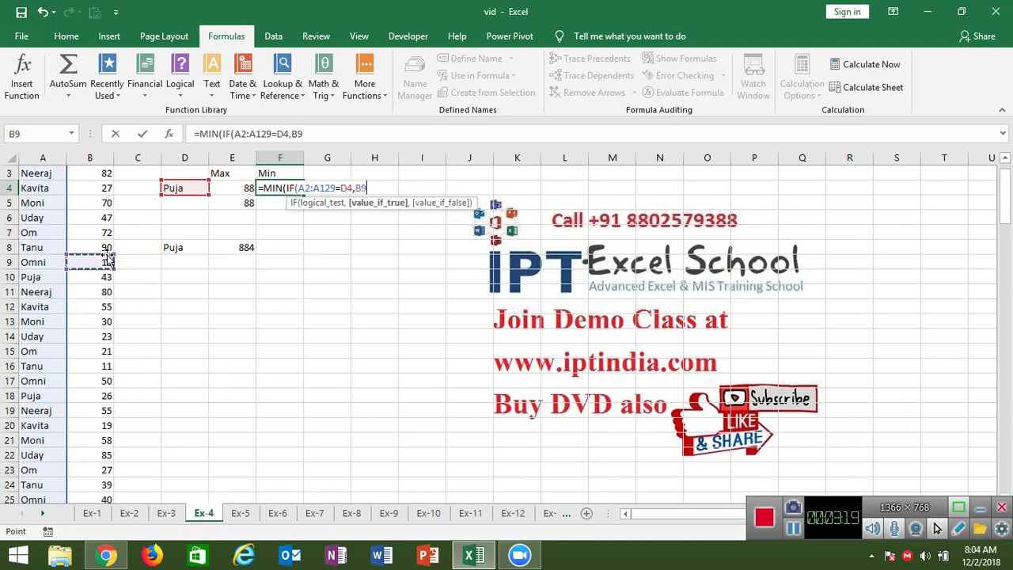
key("Up")
key("Up")
key("Up")
key("ctrl+shift+Down")
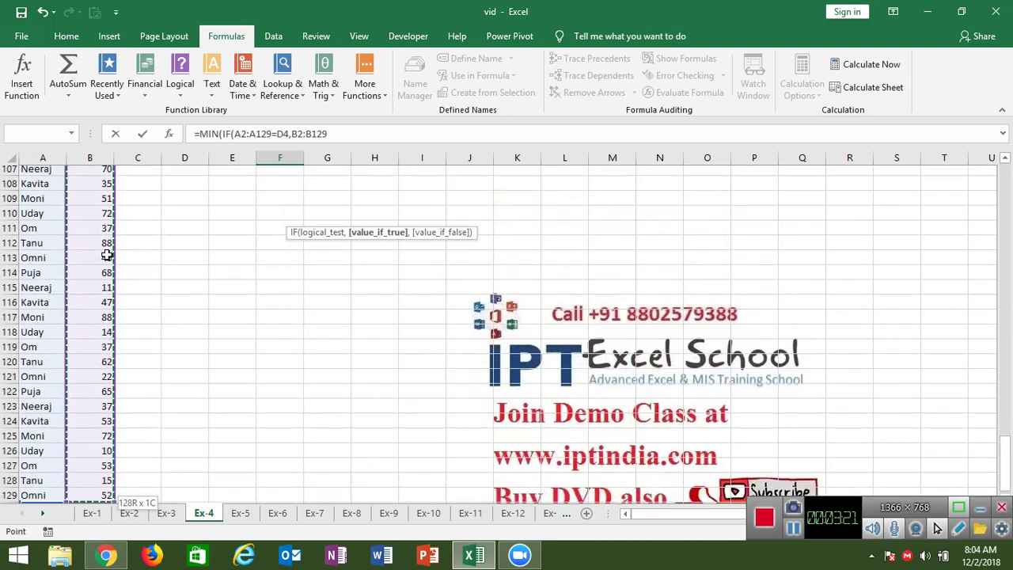
Step: Enter the MIN(IF) formula as an array formula, accepting the correction, showing 26
key("ctrl+shift+Return")
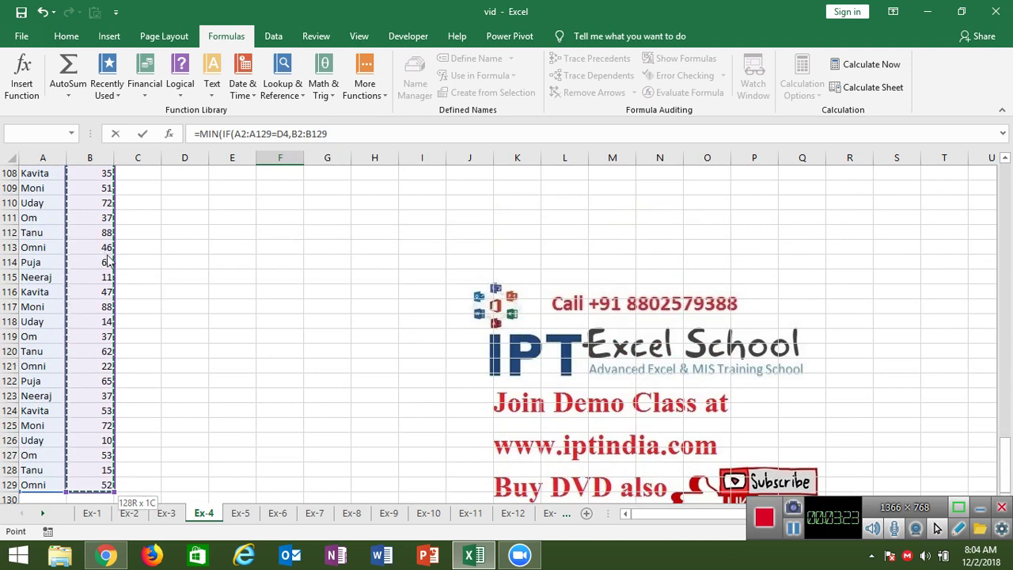
key("Return")
key("Up")
scroll(107, 252, "up", 1)
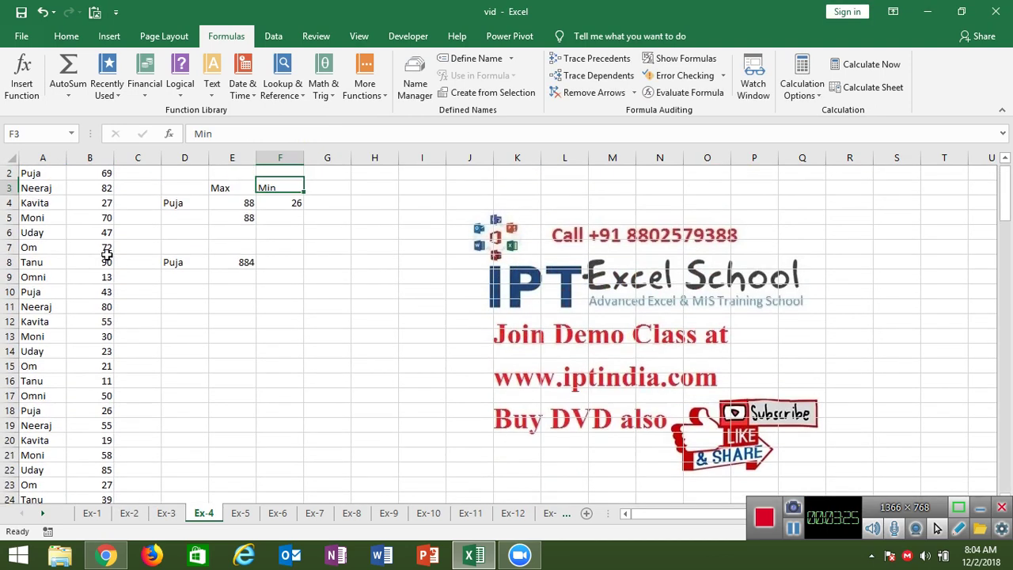
key("Down")
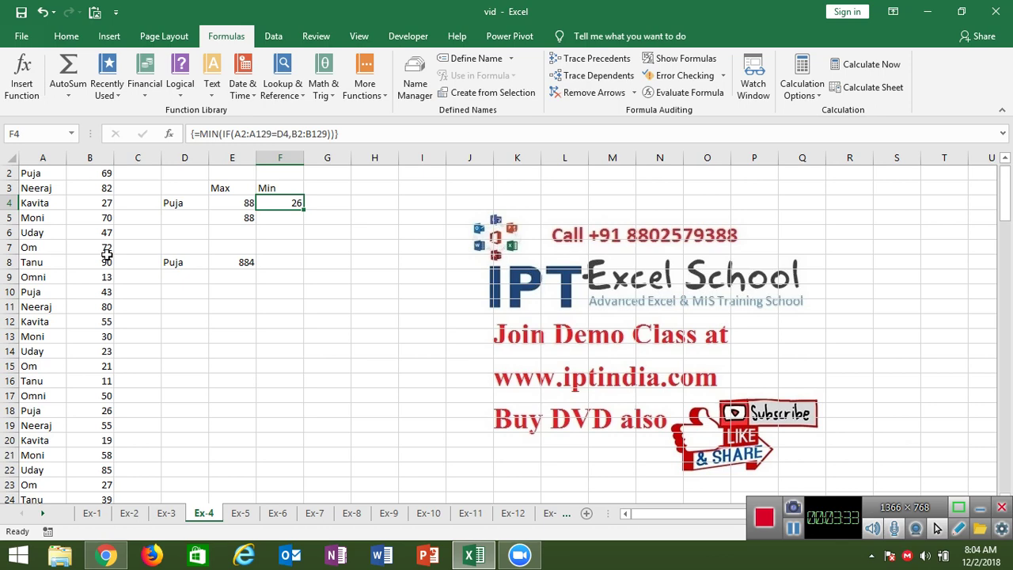
Step: Switch to Chrome's YouTube tab and search for iptindia
mouse_move(105, 555)
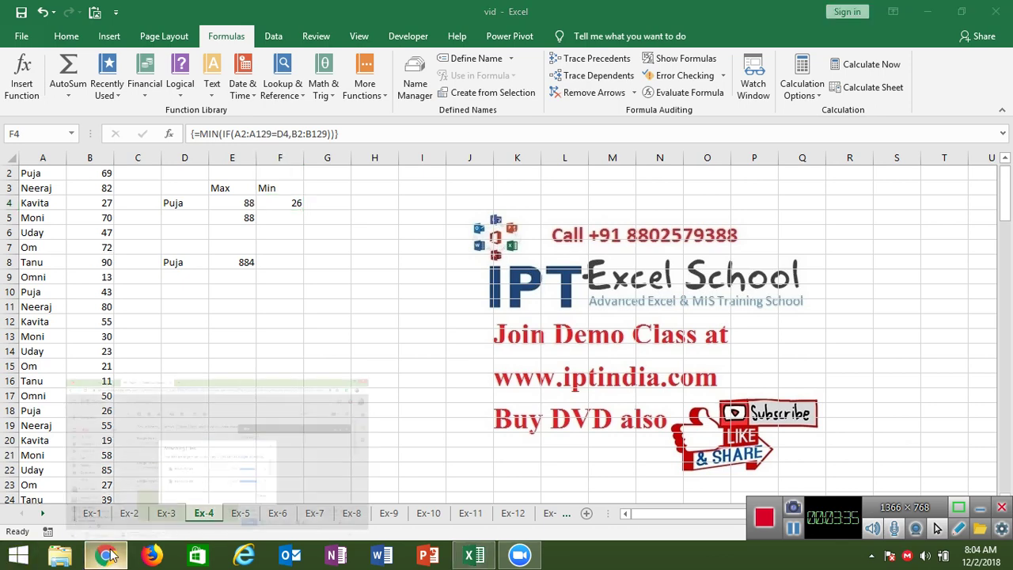
left_click(158, 419)
left_click(85, 15)
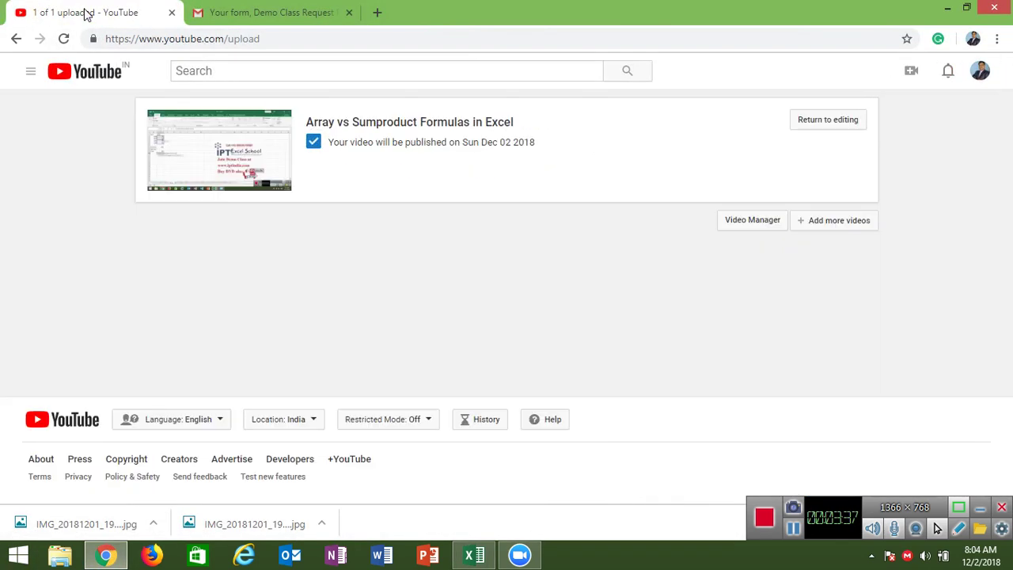
left_click(221, 73)
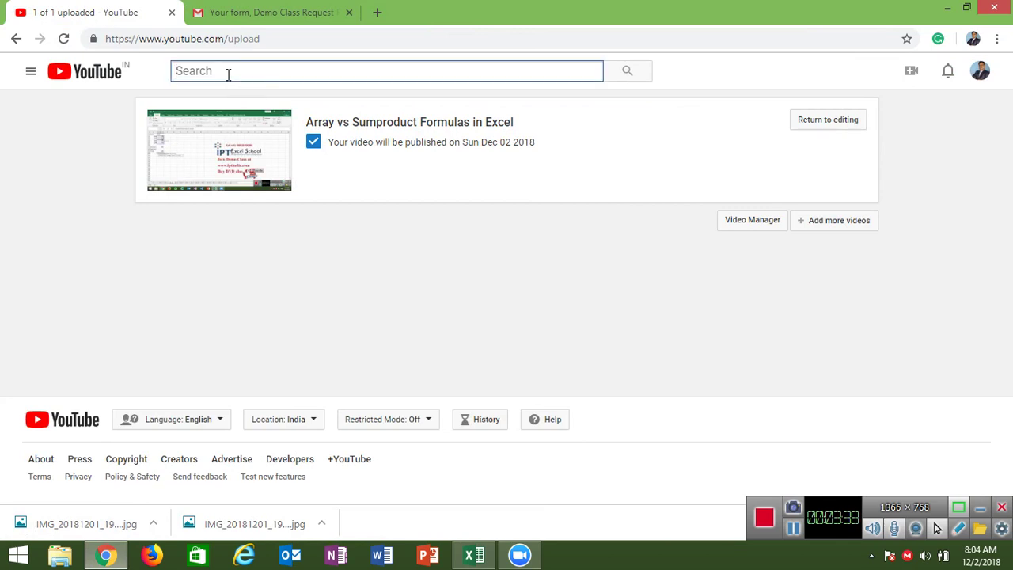
type("ipt")
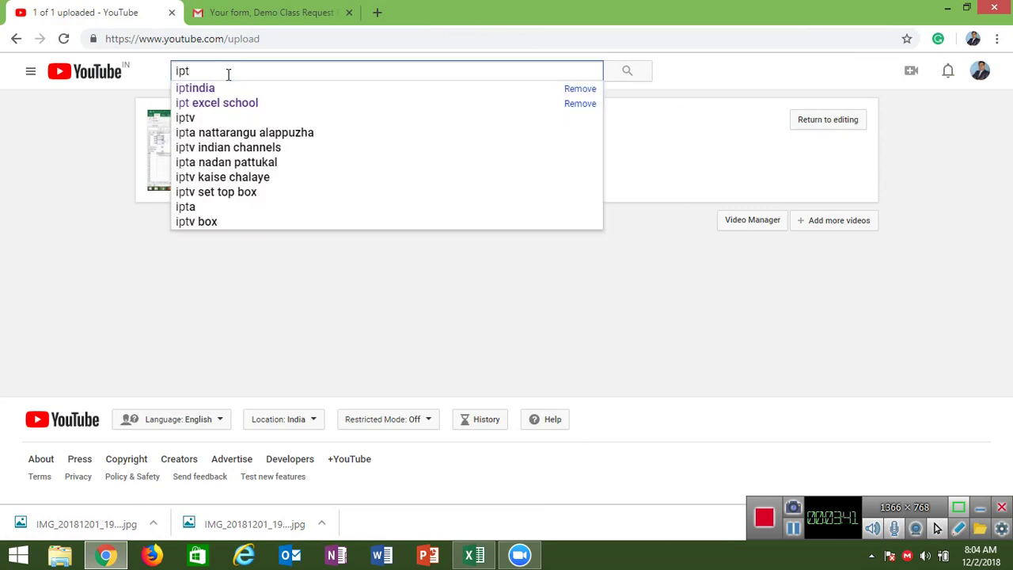
key("Down")
key("Return")
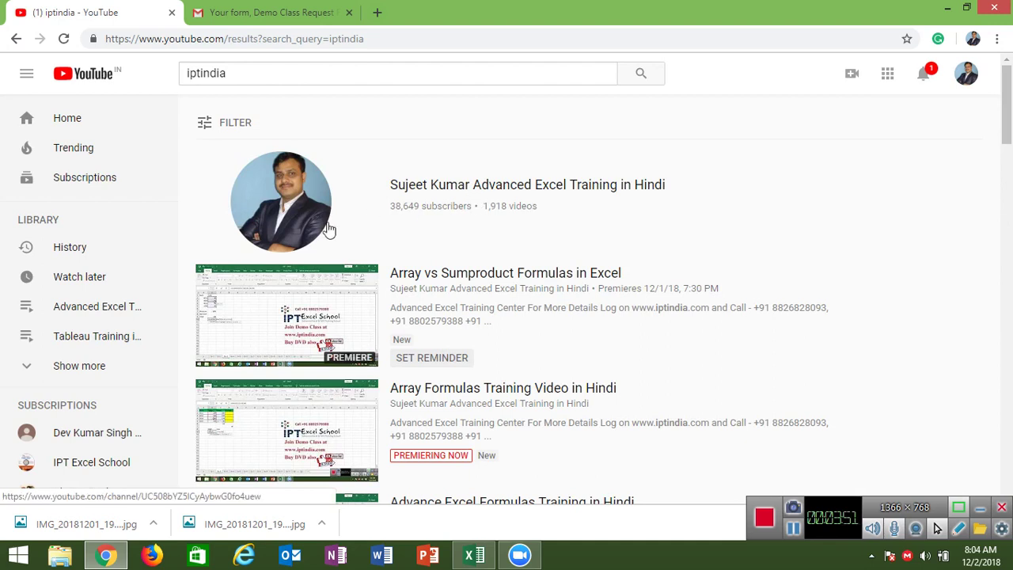
Step: Open the training channel's videos list, then minimize the browser to the desktop
left_click(292, 223)
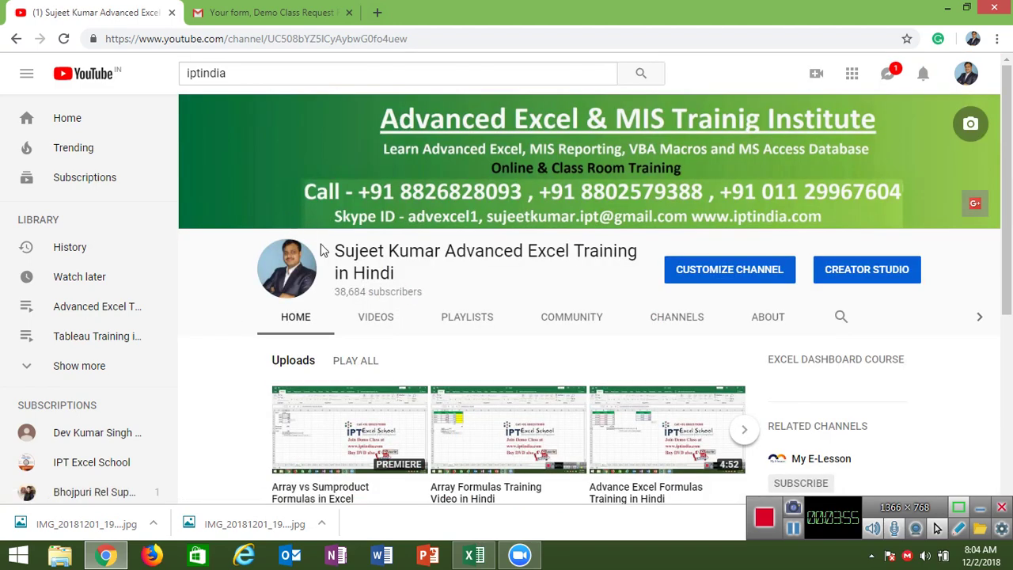
double_click(374, 291)
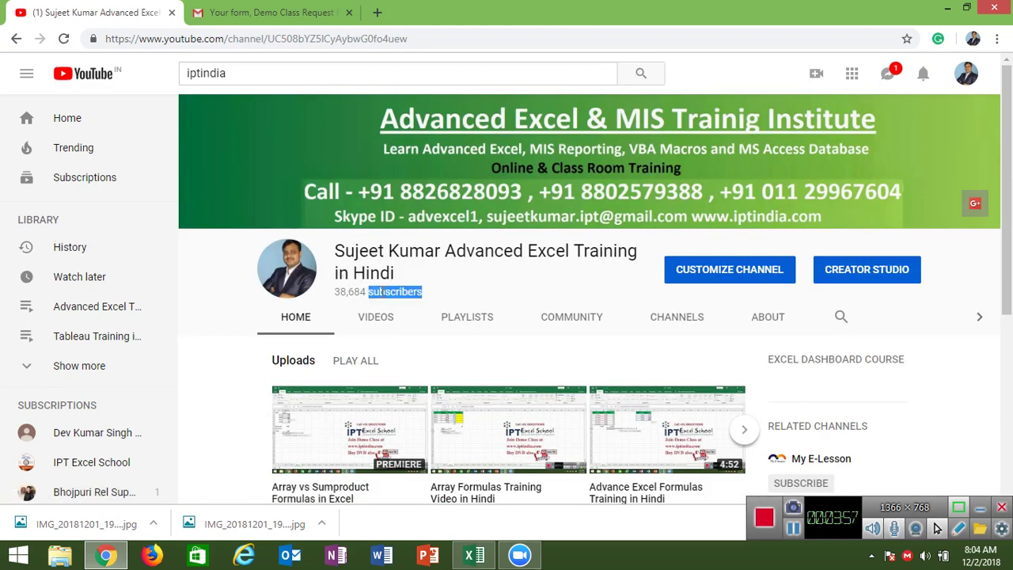
left_click(383, 326)
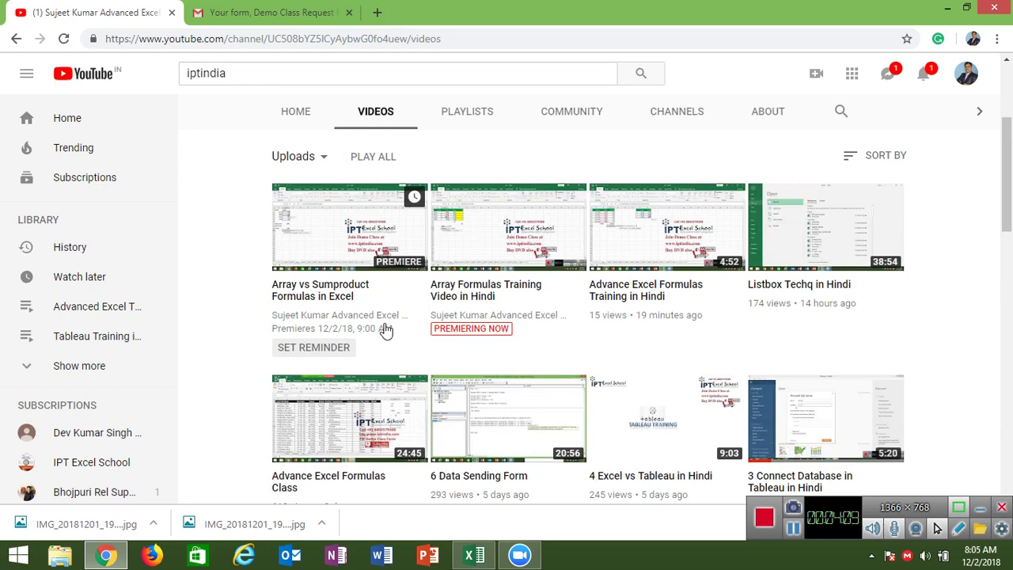
key("super+d")
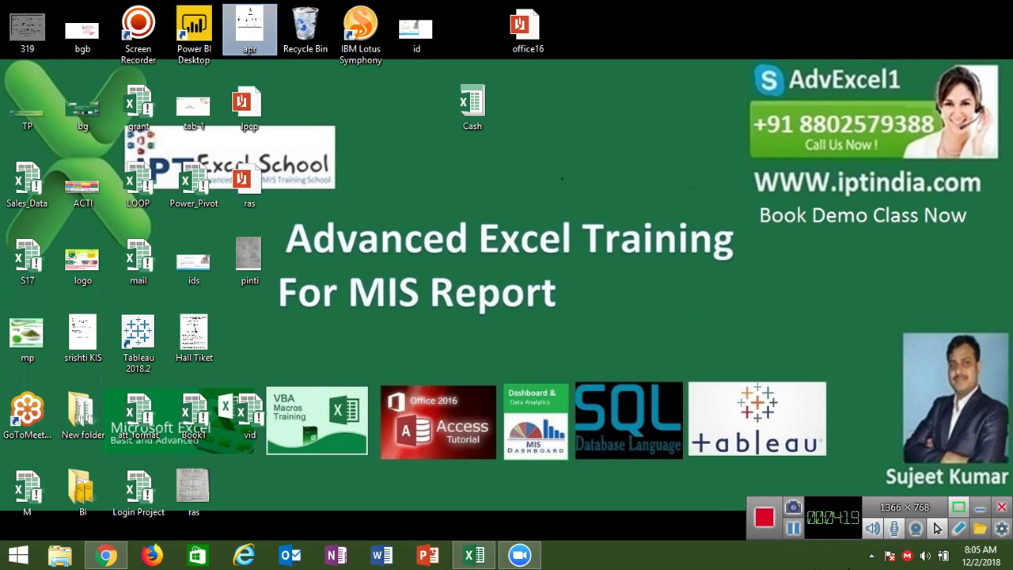
left_click(520, 557)
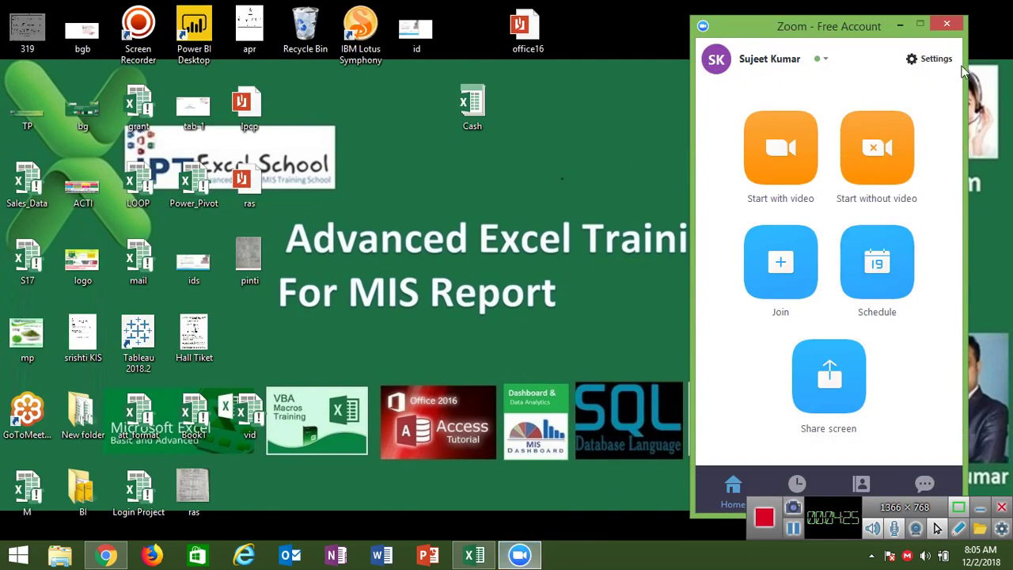
left_click(901, 28)
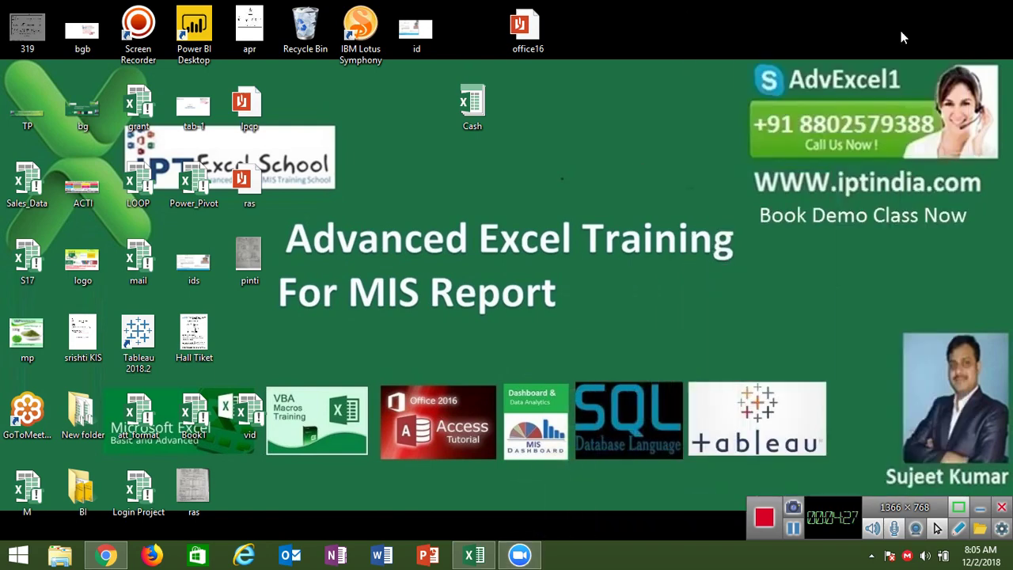